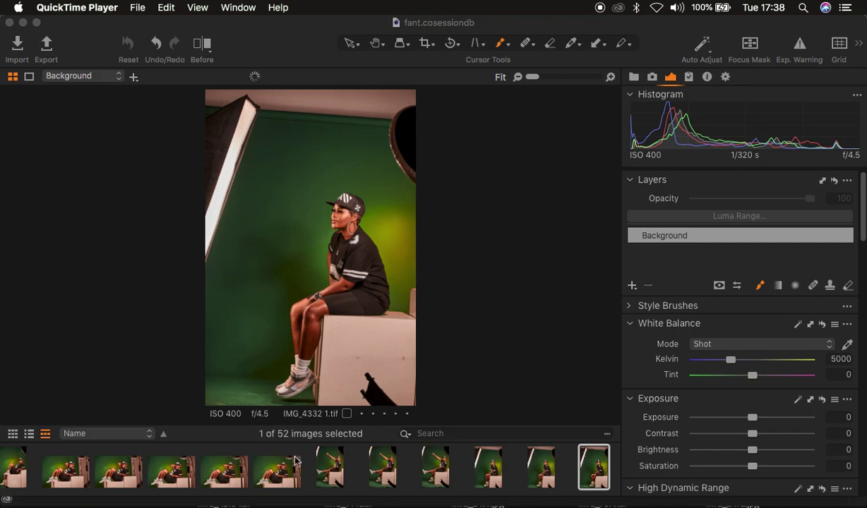
Step: Browse the session's filmstrip and view IMG_4318.CR2, the shot of the woman reclining on the boxes
{"action": "scroll", "coordinate": [281, 461], "scroll_direction": "left", "scroll_amount": 10}
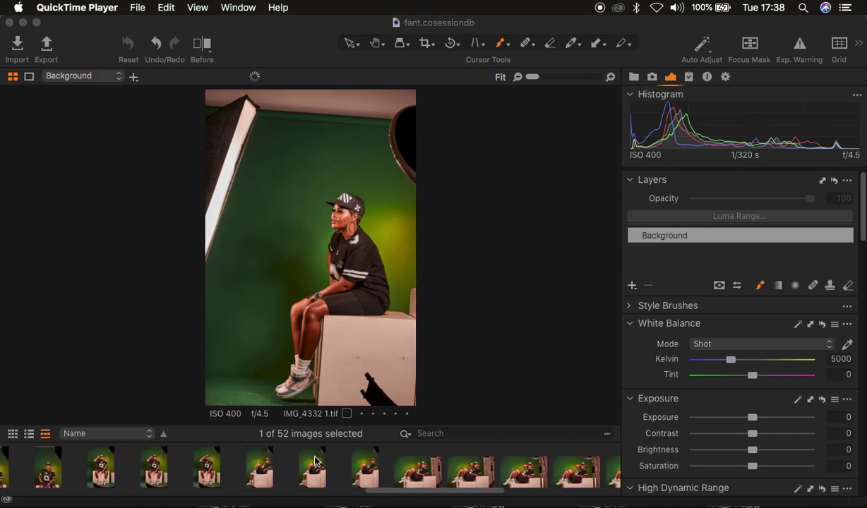
{"action": "scroll", "coordinate": [315, 461], "scroll_direction": "right", "scroll_amount": 2}
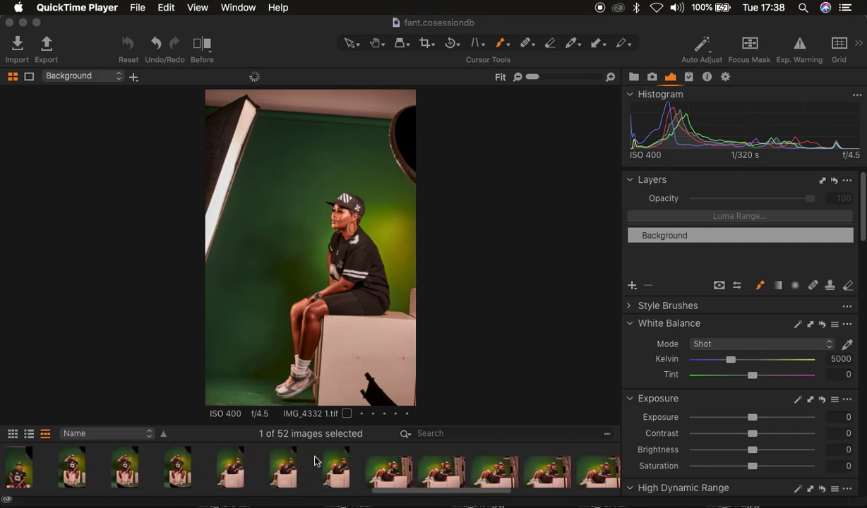
{"action": "left_click", "coordinate": [228, 477]}
{"action": "left_click", "coordinate": [227, 477]}
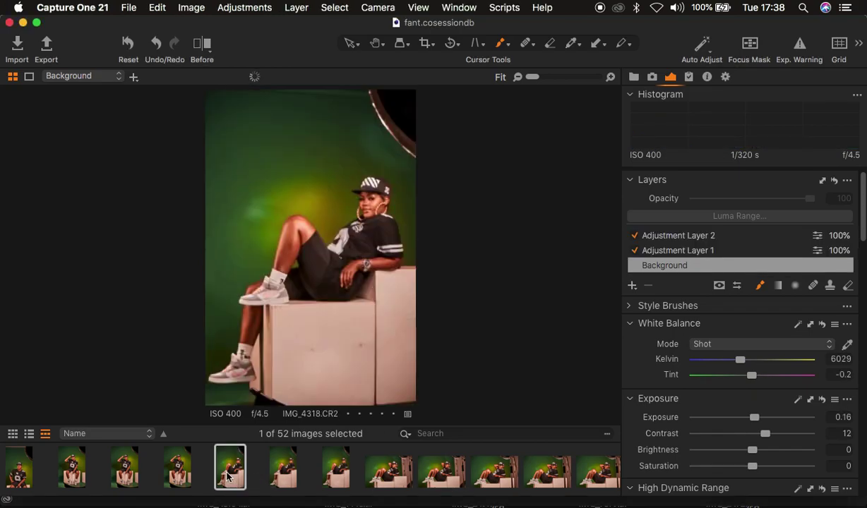
{"action": "scroll", "coordinate": [452, 469], "scroll_direction": "right", "scroll_amount": 10}
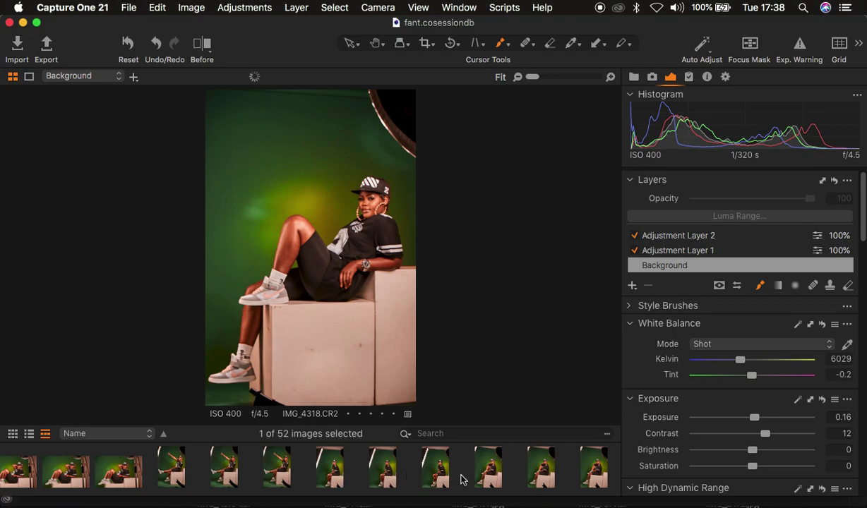
{"action": "scroll", "coordinate": [494, 469], "scroll_direction": "left", "scroll_amount": 10}
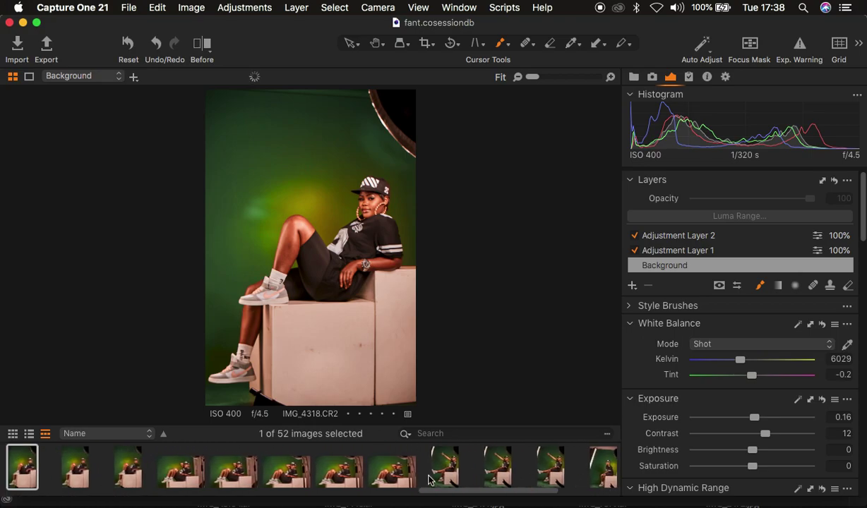
{"action": "scroll", "coordinate": [429, 480], "scroll_direction": "left", "scroll_amount": 5}
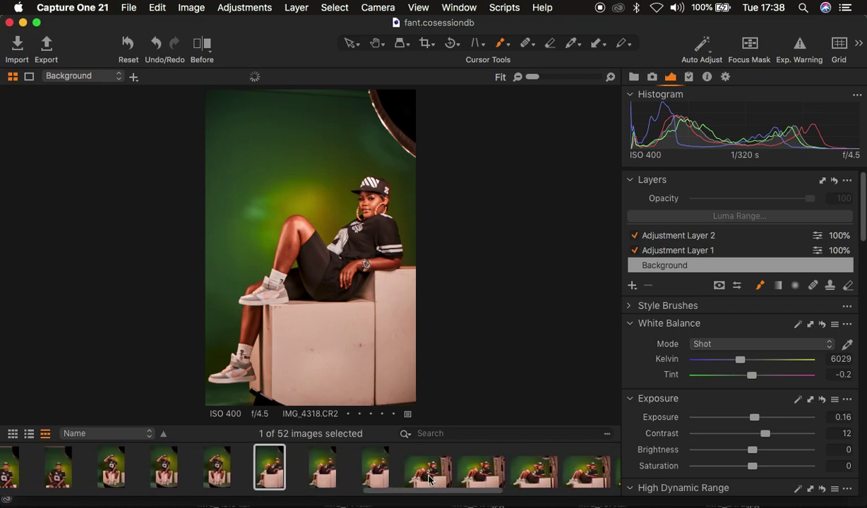
{"action": "scroll", "coordinate": [429, 480], "scroll_direction": "right", "scroll_amount": 10}
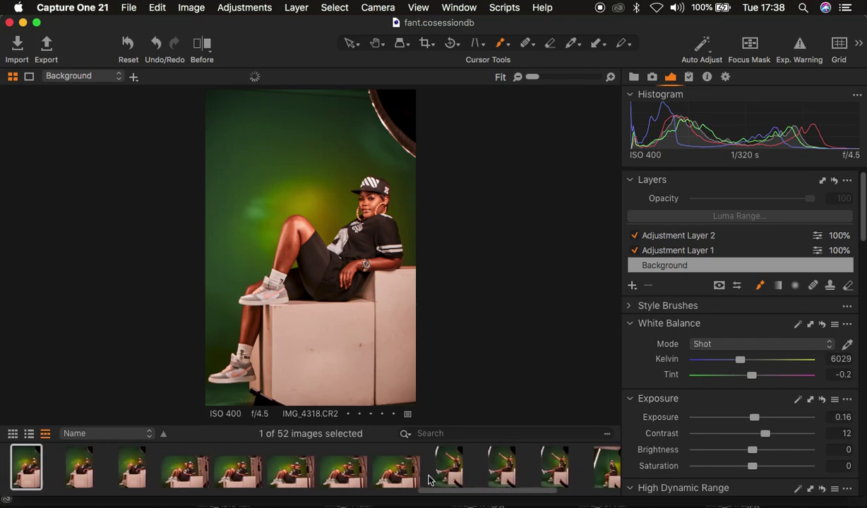
{"action": "scroll", "coordinate": [429, 480], "scroll_direction": "right", "scroll_amount": 4}
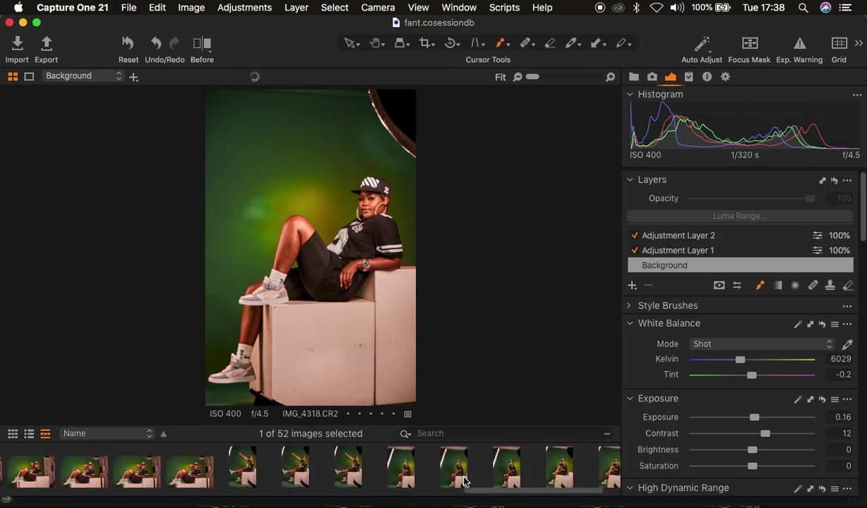
Step: Select IMG_4332.tif and add IMG_4318 1.tif to the selection
{"action": "left_click", "coordinate": [456, 477]}
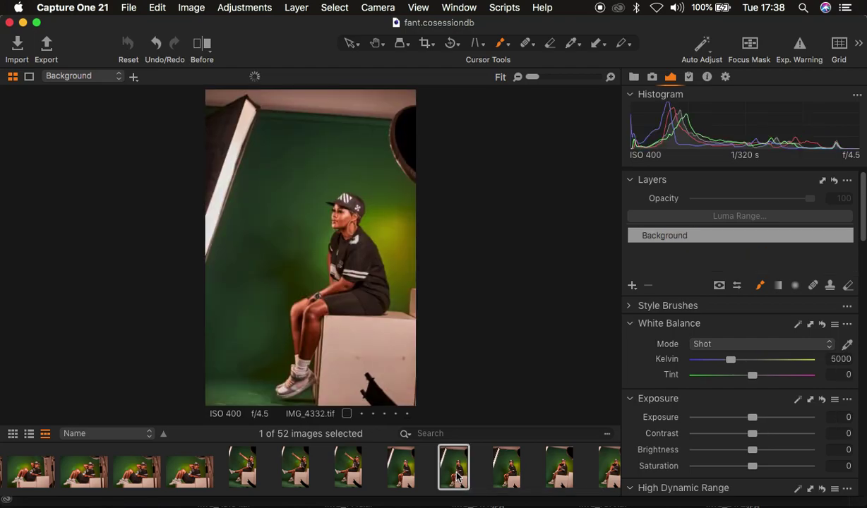
{"action": "scroll", "coordinate": [317, 479], "scroll_direction": "left", "scroll_amount": 10}
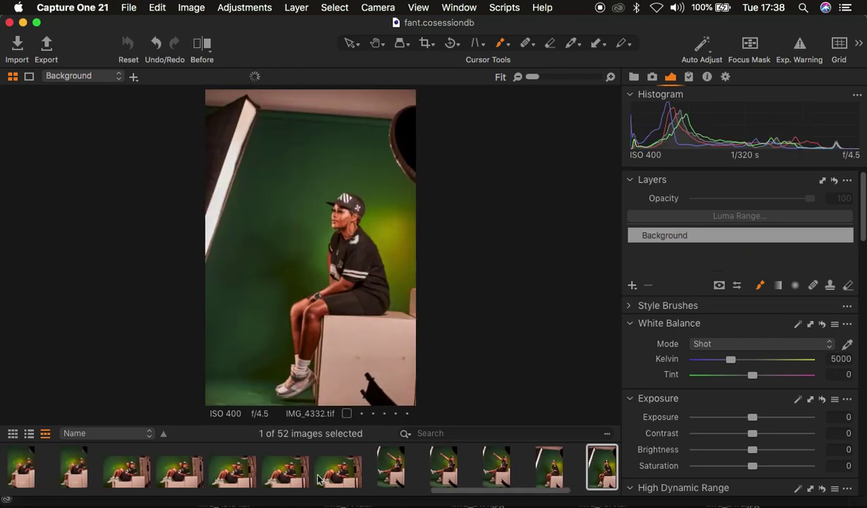
{"action": "scroll", "coordinate": [317, 479], "scroll_direction": "left", "scroll_amount": 2}
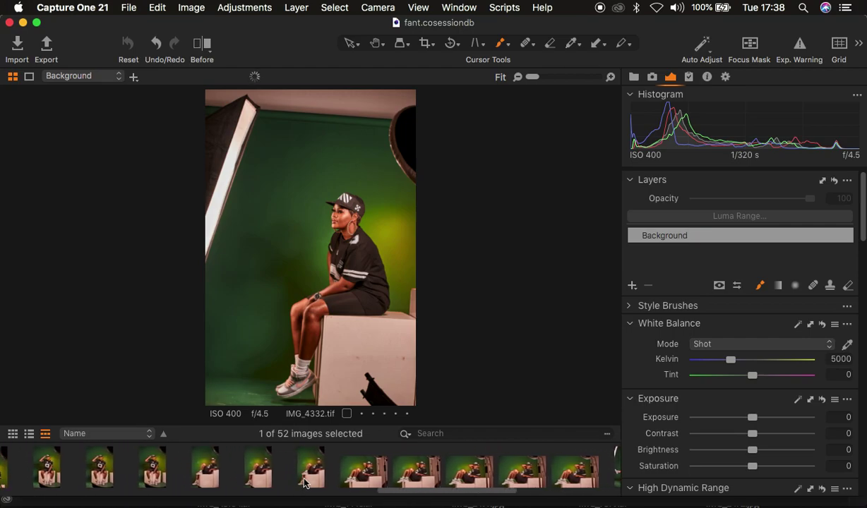
{"action": "left_click", "coordinate": [310, 474], "text": "super"}
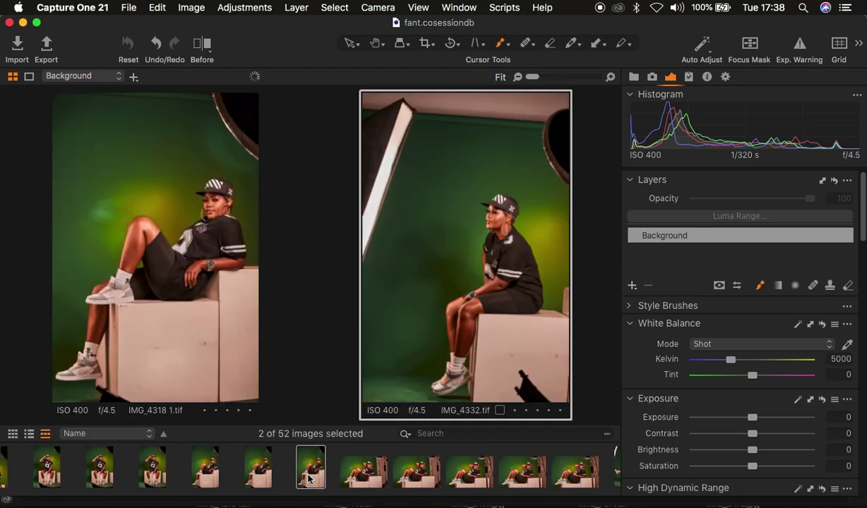
Step: Send the two selected images to Adobe Photoshop 2020 for editing, using the existing export recipe
{"action": "left_click", "coordinate": [190, 7]}
{"action": "mouse_move", "coordinate": [212, 146]}
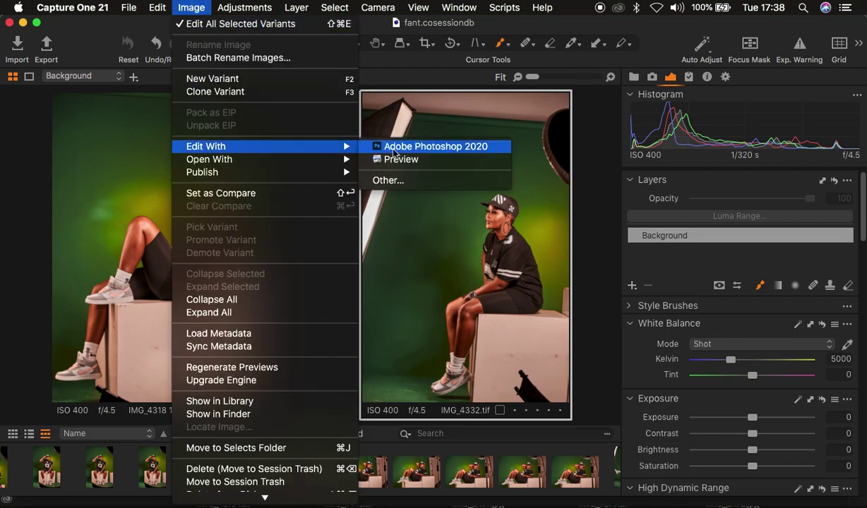
{"action": "left_click", "coordinate": [401, 146]}
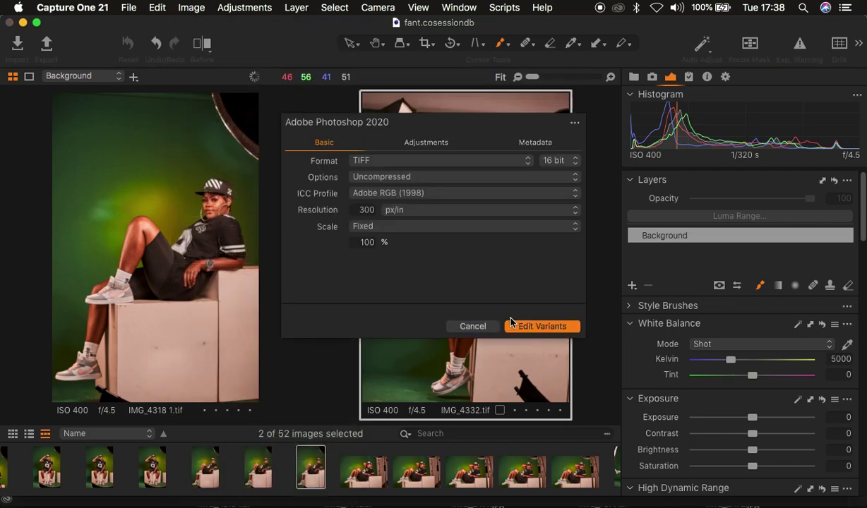
{"action": "left_click", "coordinate": [525, 329]}
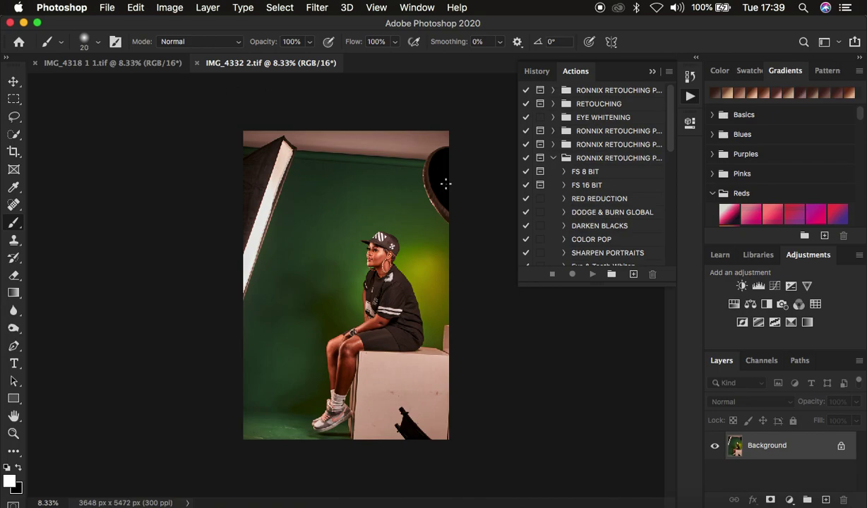
Step: Crop IMG_4332 2.tif at a 4:5 ratio to about 3401 x 4251 px, framing the seated woman and cutting away the ceiling
{"action": "left_click", "coordinate": [652, 72]}
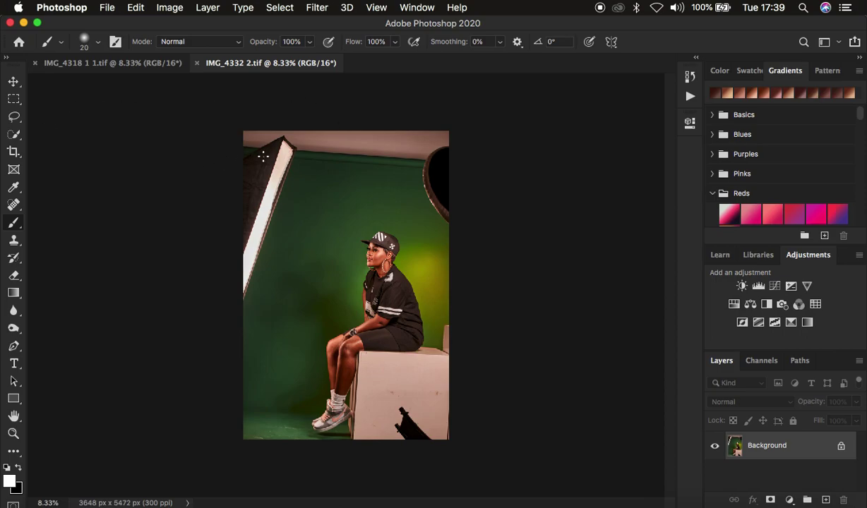
{"action": "left_click", "coordinate": [14, 152]}
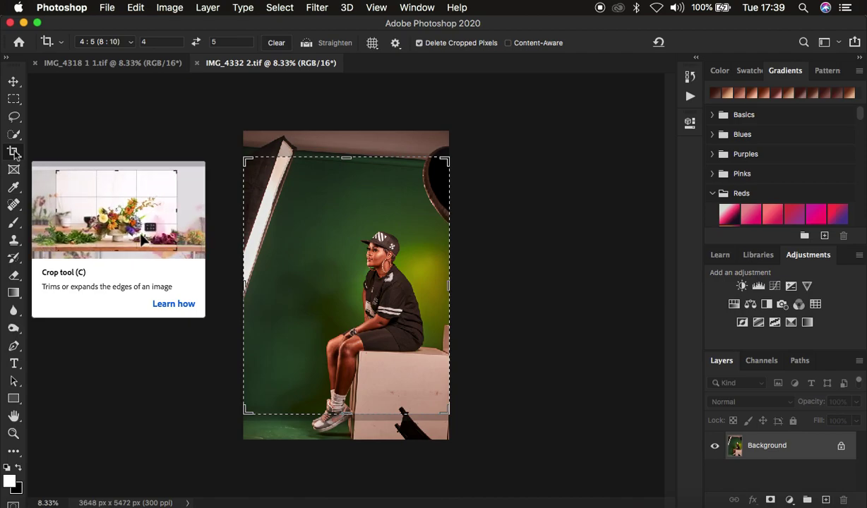
{"action": "left_click", "coordinate": [296, 271]}
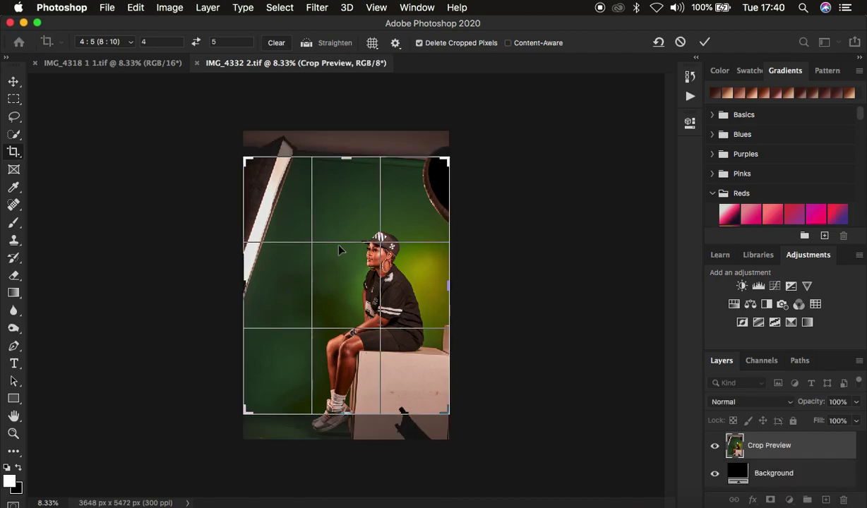
{"action": "left_click_drag", "start_coordinate": [339, 219], "coordinate": [334, 195]}
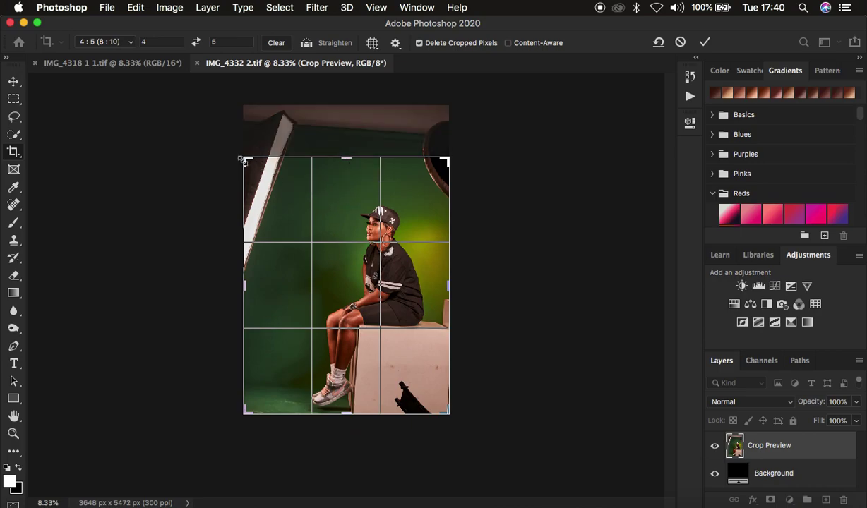
{"action": "left_click_drag", "start_coordinate": [244, 159], "coordinate": [253, 170]}
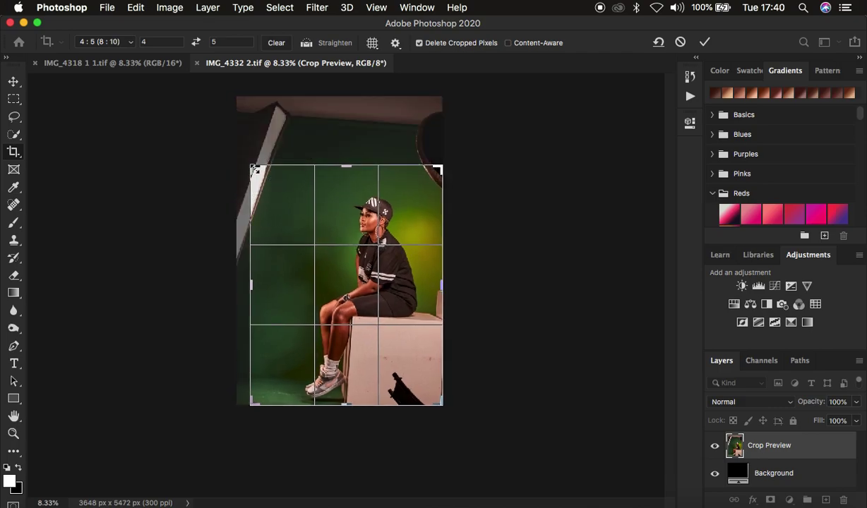
{"action": "key", "text": "Return"}
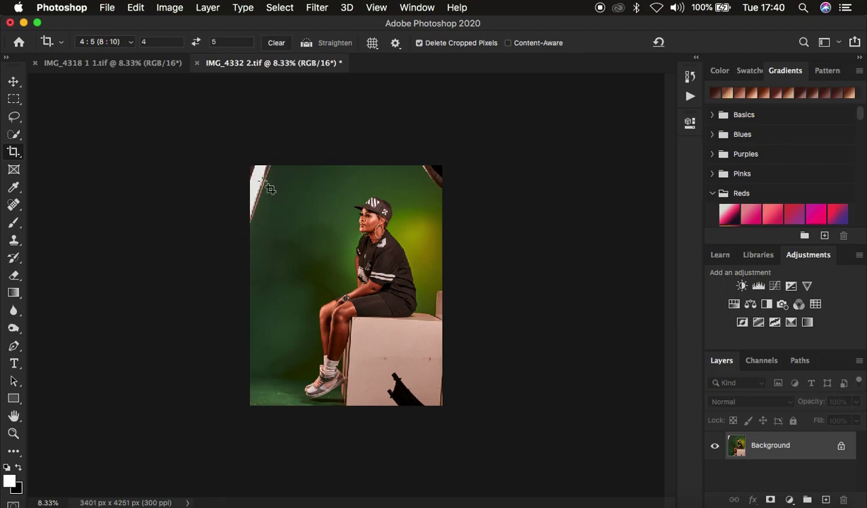
Step: Clone green backdrop over the white softbox in the photo's upper-left corner, using the Clone Stamp with a 500 px brush
{"action": "left_click", "coordinate": [17, 242]}
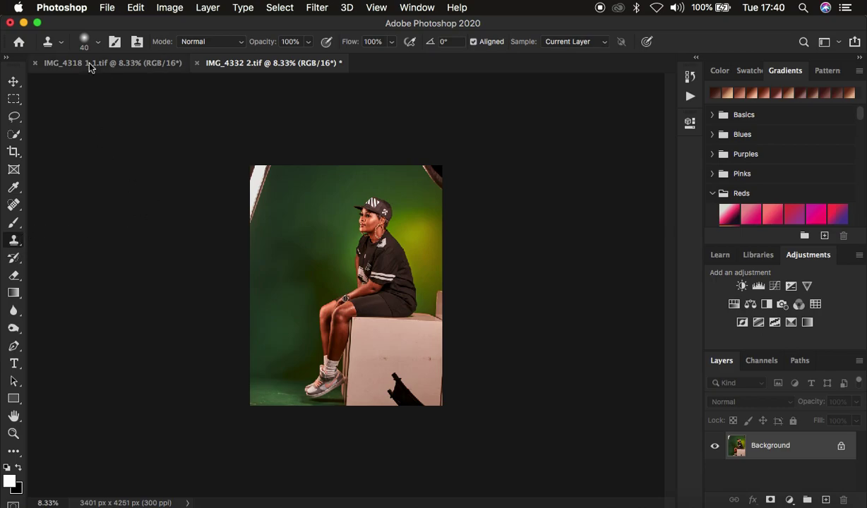
{"action": "left_click", "coordinate": [99, 43]}
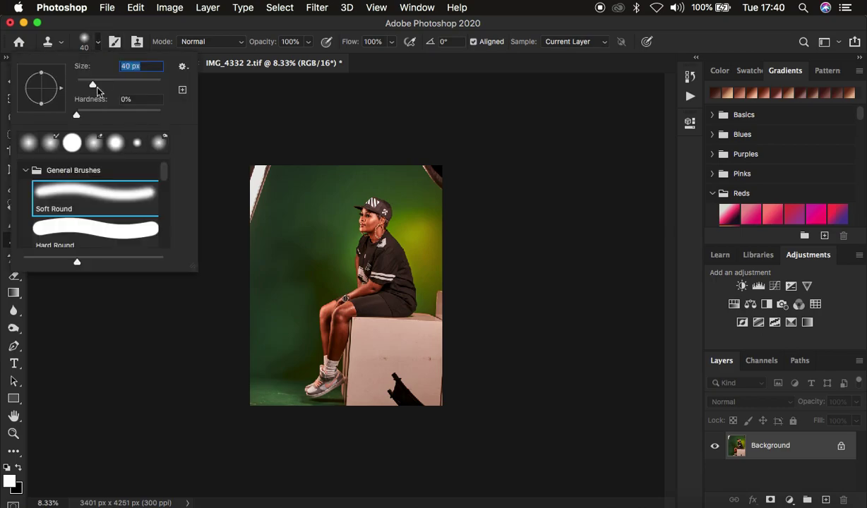
{"action": "left_click", "coordinate": [99, 43]}
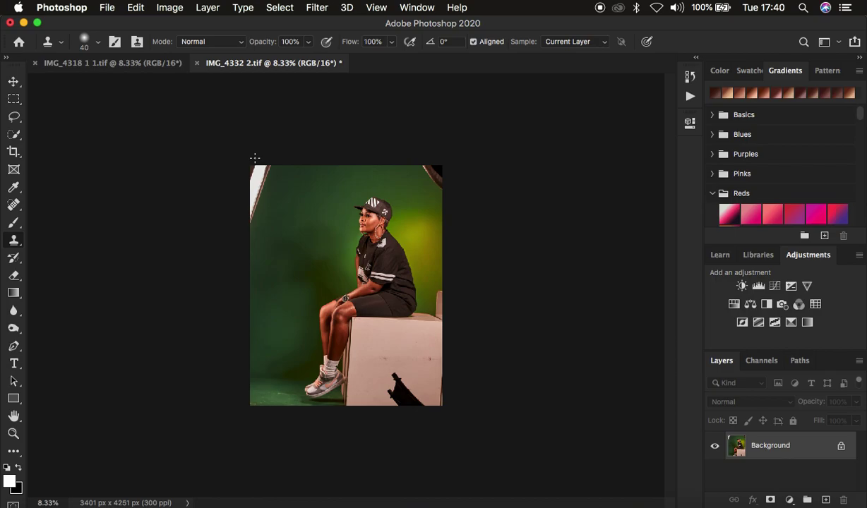
{"action": "key", "text": "bracketright"}
{"action": "key", "text": "bracketright"}
{"action": "key", "text": "bracketright"}
{"action": "key", "text": "bracketright"}
{"action": "key", "text": "bracketright"}
{"action": "key", "text": "bracketright"}
{"action": "key", "text": "bracketright"}
{"action": "key", "text": "bracketright"}
{"action": "left_click", "coordinate": [283, 177], "text": "alt"}
{"action": "mouse_move", "coordinate": [282, 178]}
{"action": "left_mouse_down"}
{"action": "mouse_move", "coordinate": [274, 170]}
{"action": "mouse_move", "coordinate": [259, 193]}
{"action": "mouse_move", "coordinate": [255, 228]}
{"action": "left_mouse_up"}
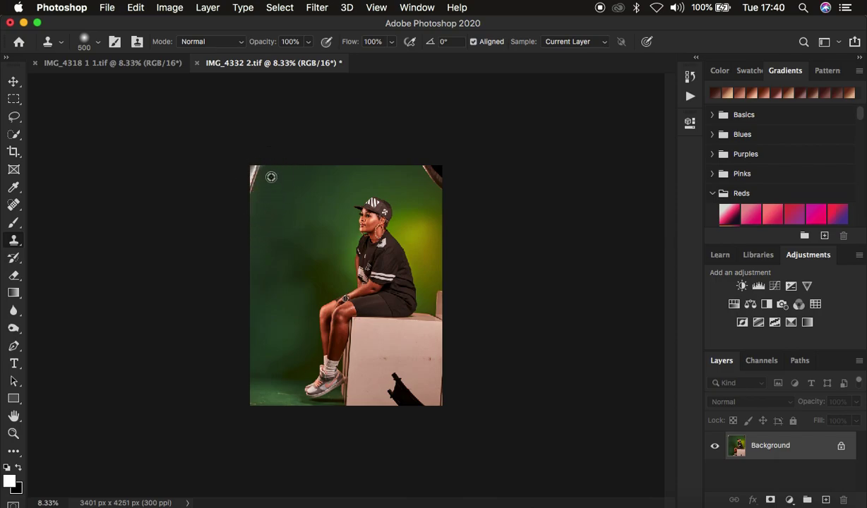
{"action": "left_click_drag", "start_coordinate": [257, 173], "coordinate": [253, 170]}
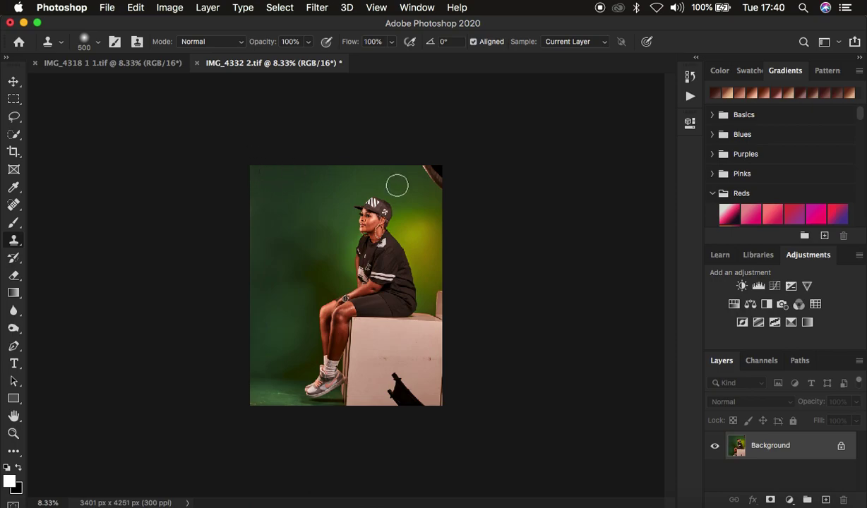
Step: Clone backdrop over the dark light modifier in the photo's upper-right corner
{"action": "left_click", "coordinate": [425, 172]}
{"action": "left_click", "coordinate": [422, 182]}
{"action": "left_click", "coordinate": [430, 171]}
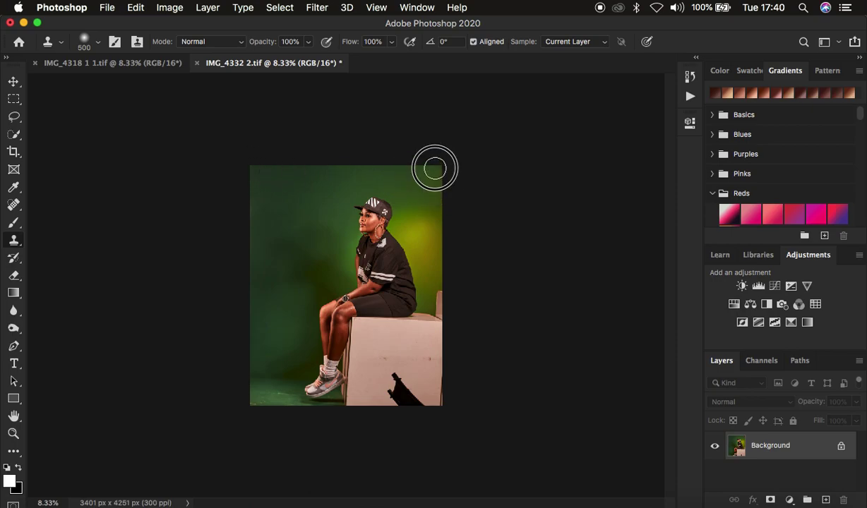
Step: Clone clean box surface over the black equipment silhouette and the small mark on the front of the box
{"action": "left_click", "coordinate": [404, 363], "text": "alt"}
{"action": "left_click", "coordinate": [394, 381]}
{"action": "left_click", "coordinate": [399, 371], "text": "alt"}
{"action": "mouse_move", "coordinate": [400, 371]}
{"action": "left_mouse_down"}
{"action": "mouse_move", "coordinate": [389, 387]}
{"action": "mouse_move", "coordinate": [406, 376]}
{"action": "mouse_move", "coordinate": [420, 402]}
{"action": "mouse_move", "coordinate": [407, 387]}
{"action": "mouse_move", "coordinate": [392, 387]}
{"action": "mouse_move", "coordinate": [403, 396]}
{"action": "left_mouse_up"}
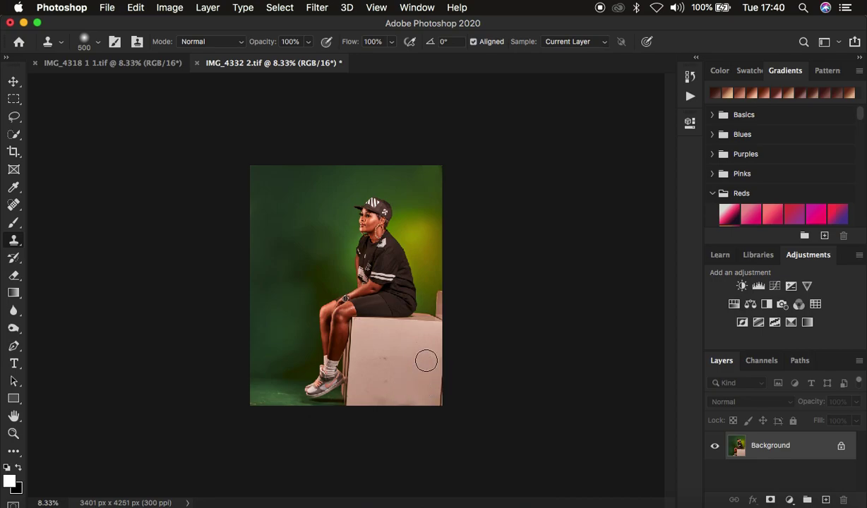
{"action": "left_click", "coordinate": [386, 357]}
Step: Reduce the Clone Stamp brush to 250 px and sample the green floor in the photo's lower-left corner
{"action": "key", "text": "bracketleft"}
{"action": "key", "text": "bracketleft"}
{"action": "key", "text": "bracketleft"}
{"action": "left_click", "coordinate": [254, 404], "text": "alt"}
Step: Run the FS 16 BIT frequency separation action with a Gaussian Blur radius of 5 pixels
{"action": "left_click", "coordinate": [690, 97]}
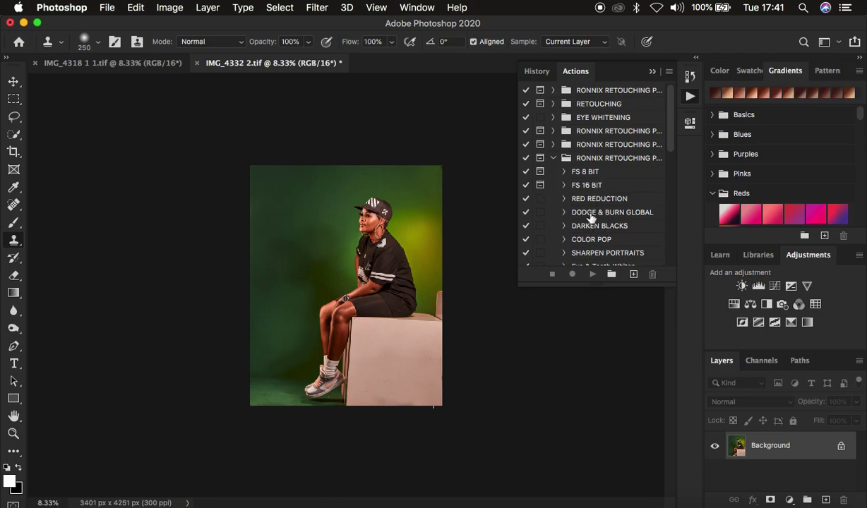
{"action": "left_click", "coordinate": [569, 185]}
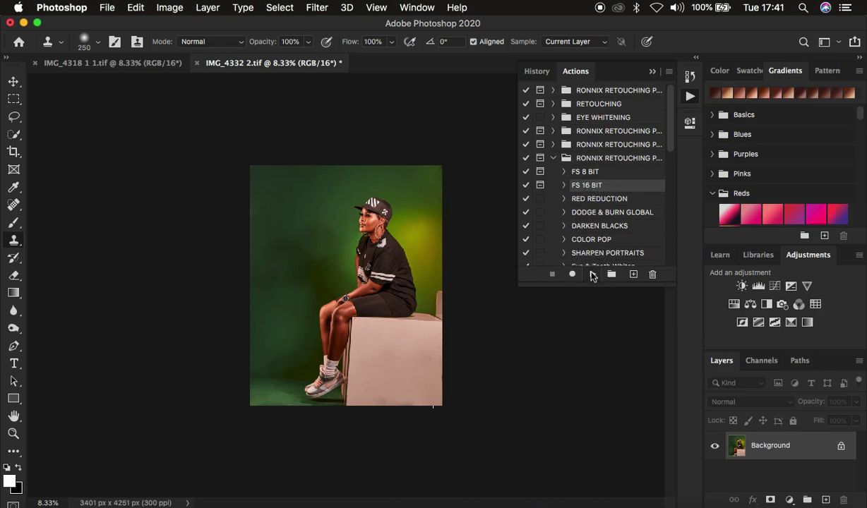
{"action": "left_click", "coordinate": [592, 275]}
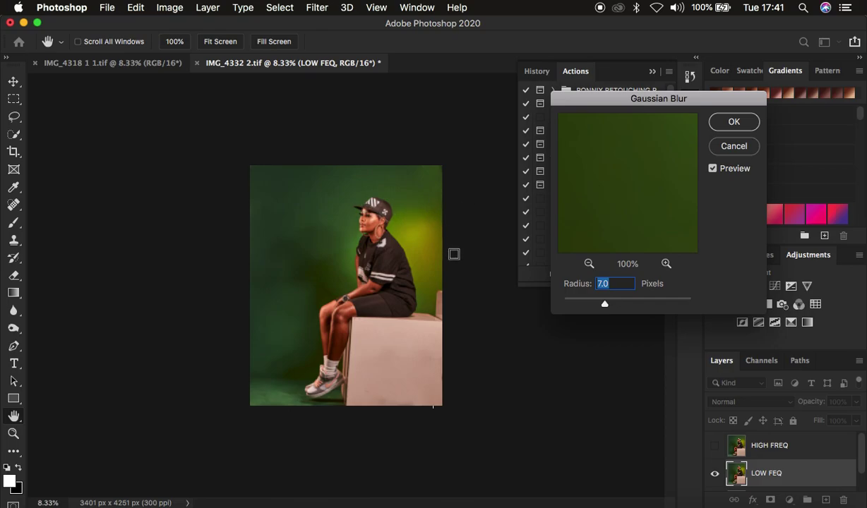
{"action": "type", "text": "5"}
{"action": "left_click", "coordinate": [732, 124]}
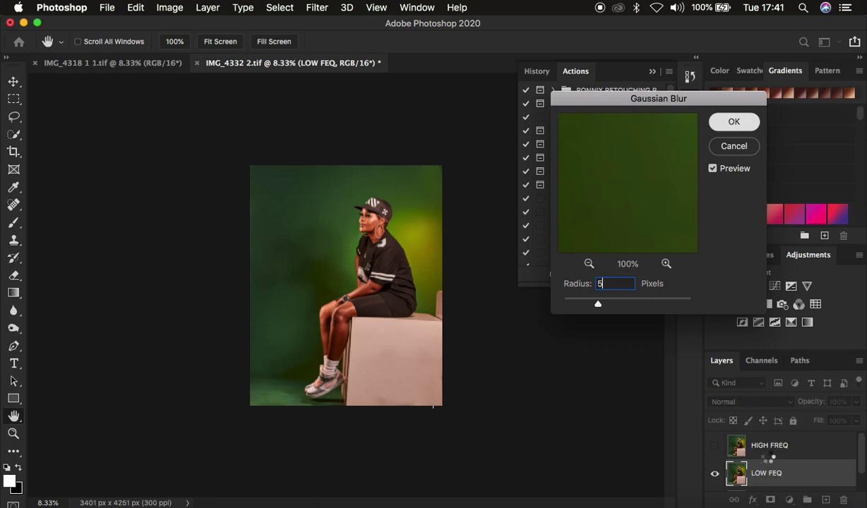
{"action": "left_click", "coordinate": [652, 74]}
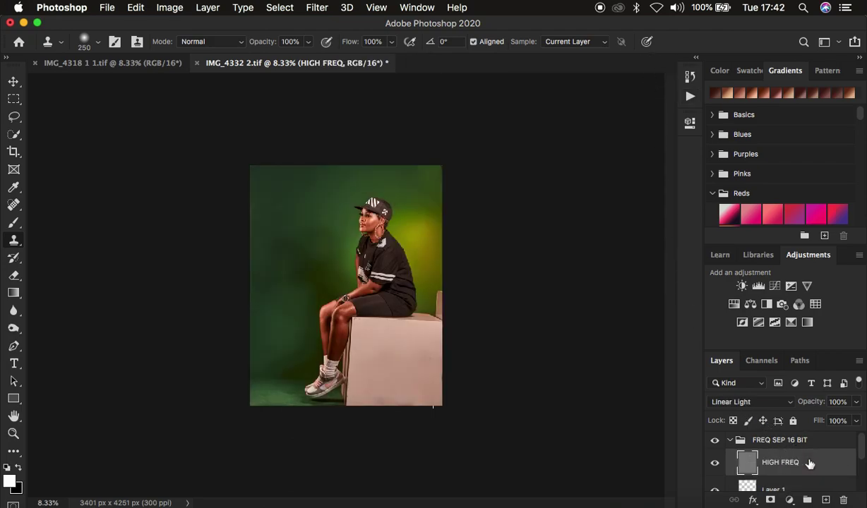
Step: Hide the HIGH FREQ layer in the FREQ SEP 16 BIT group
{"action": "scroll", "coordinate": [809, 464], "scroll_direction": "down", "scroll_amount": 2}
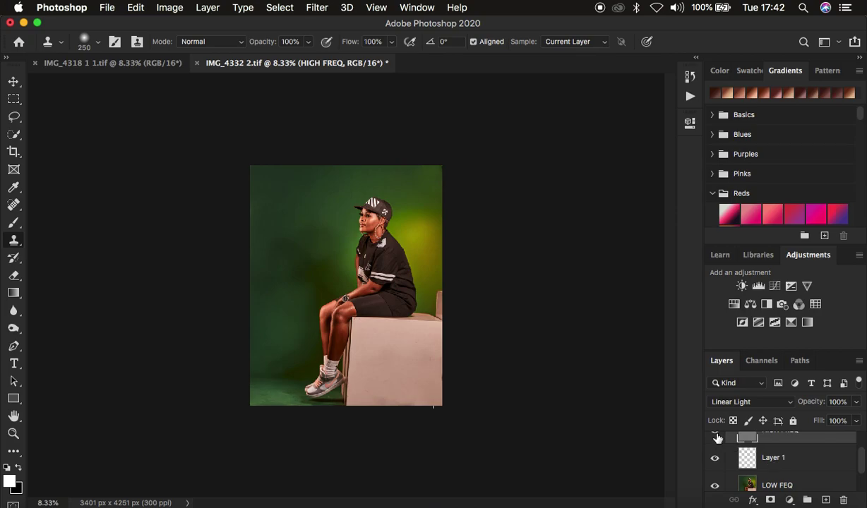
{"action": "left_click", "coordinate": [715, 438]}
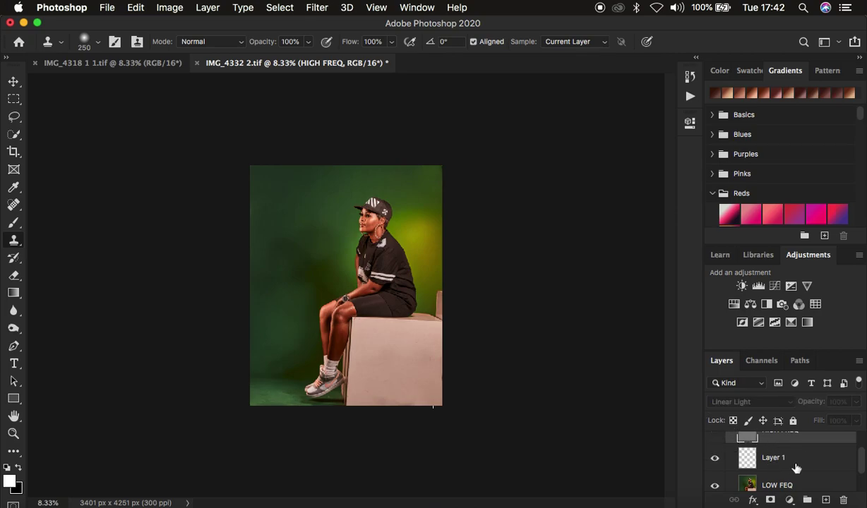
Step: Select the LOW FEQ layer, switch to the Mixer Brush tool and check its brush and load options
{"action": "scroll", "coordinate": [799, 464], "scroll_direction": "down", "scroll_amount": 1}
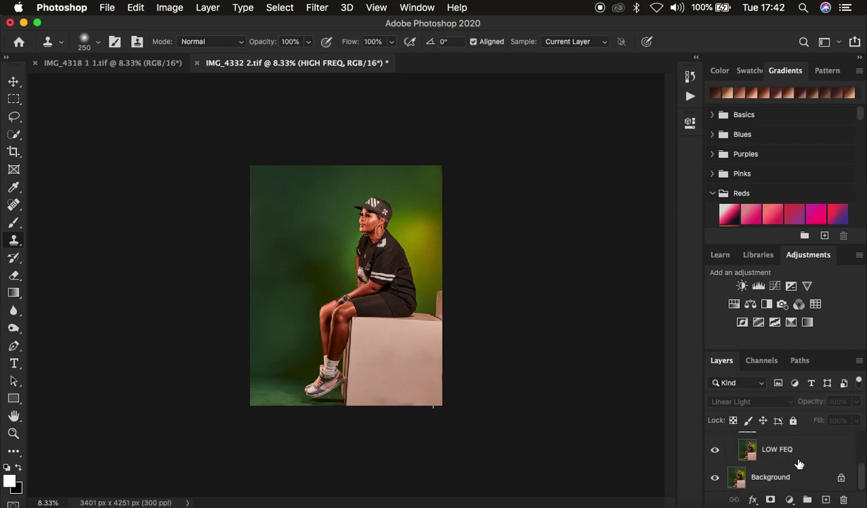
{"action": "left_click", "coordinate": [783, 452]}
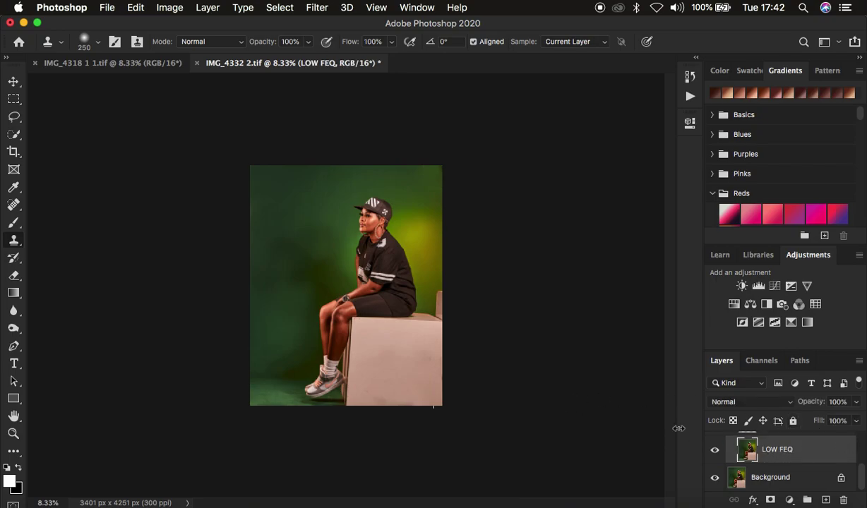
{"action": "left_click", "coordinate": [13, 223]}
{"action": "right_click", "coordinate": [13, 224]}
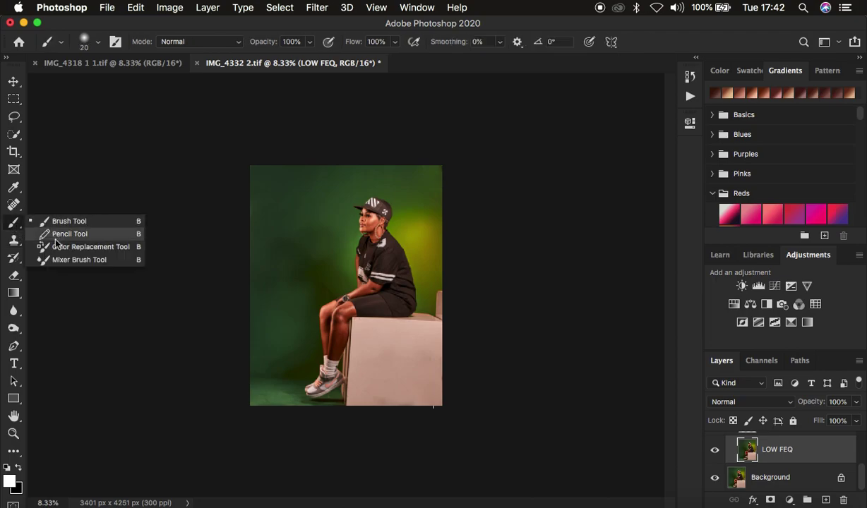
{"action": "left_click", "coordinate": [59, 259]}
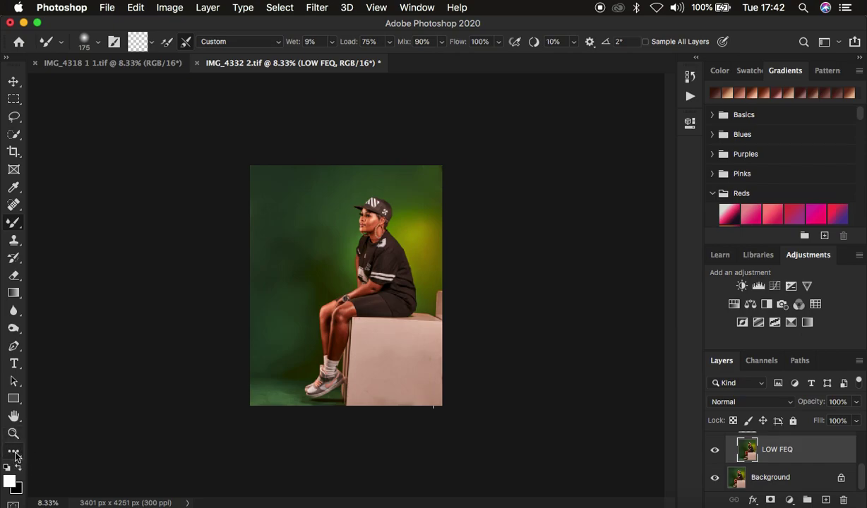
{"action": "left_click", "coordinate": [100, 42]}
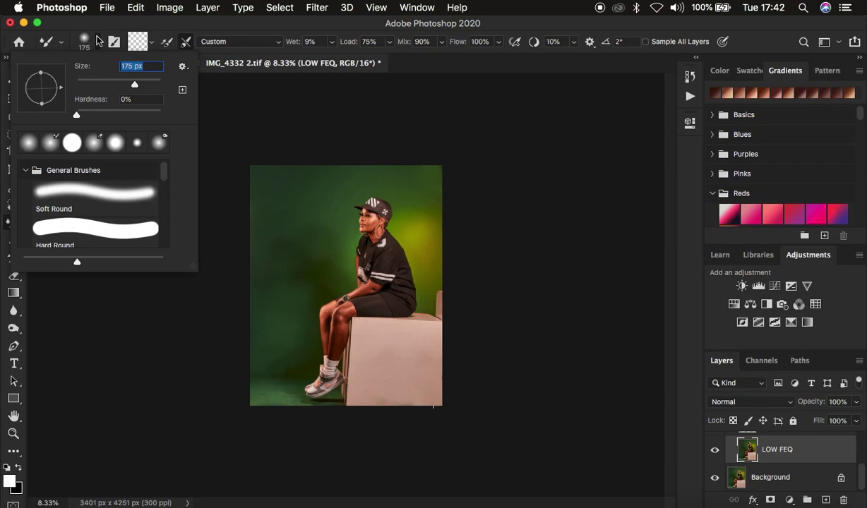
{"action": "left_click", "coordinate": [98, 41]}
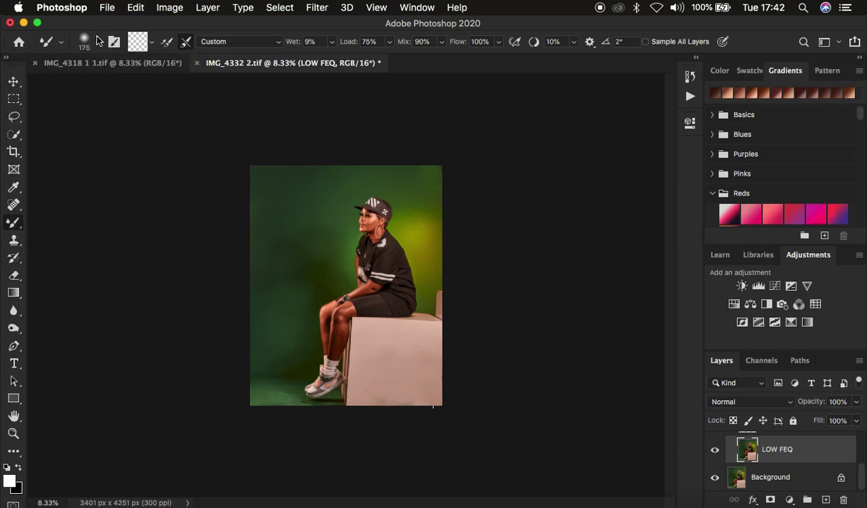
{"action": "left_click", "coordinate": [151, 41]}
{"action": "left_click", "coordinate": [155, 68]}
Step: Blend the skin tones on the seated woman's knee and lower legs with a 150 px Mixer Brush
{"action": "key", "text": "super+plus"}
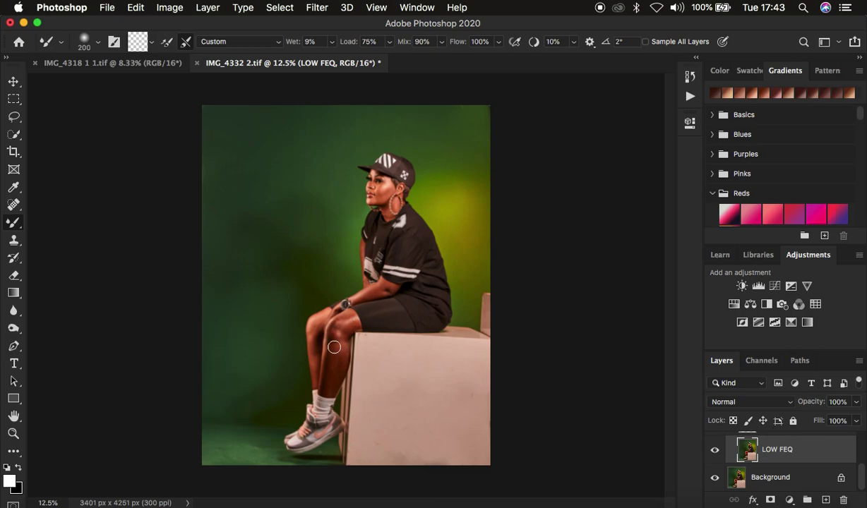
{"action": "key", "text": "bracketright"}
{"action": "key", "text": "bracketleft"}
{"action": "key", "text": "bracketleft"}
{"action": "key", "text": "bracketleft"}
{"action": "mouse_move", "coordinate": [335, 363]}
{"action": "left_mouse_down"}
{"action": "mouse_move", "coordinate": [323, 321]}
{"action": "mouse_move", "coordinate": [336, 382]}
{"action": "mouse_move", "coordinate": [331, 364]}
{"action": "mouse_move", "coordinate": [324, 378]}
{"action": "mouse_move", "coordinate": [336, 310]}
{"action": "mouse_move", "coordinate": [326, 377]}
{"action": "mouse_move", "coordinate": [349, 332]}
{"action": "left_mouse_up"}
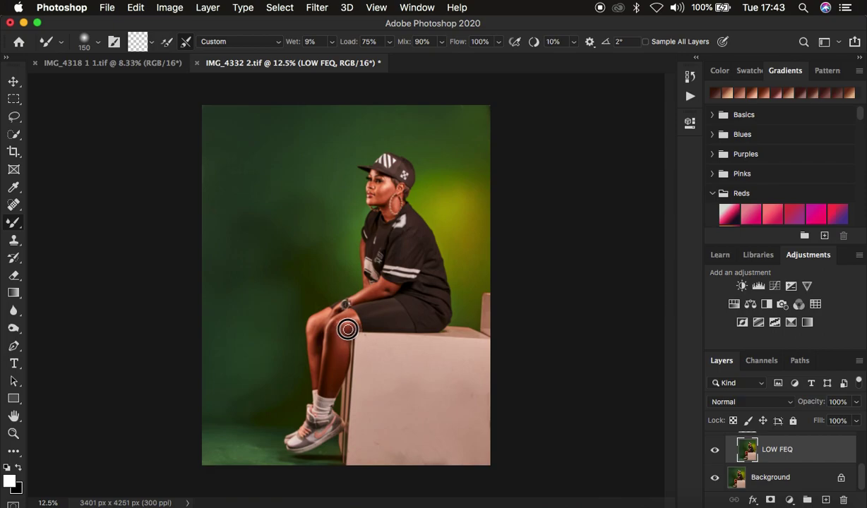
{"action": "mouse_move", "coordinate": [351, 327]}
{"action": "left_mouse_down"}
{"action": "mouse_move", "coordinate": [344, 341]}
{"action": "mouse_move", "coordinate": [351, 314]}
{"action": "mouse_move", "coordinate": [333, 323]}
{"action": "mouse_move", "coordinate": [348, 320]}
{"action": "mouse_move", "coordinate": [332, 326]}
{"action": "mouse_move", "coordinate": [331, 345]}
{"action": "mouse_move", "coordinate": [314, 329]}
{"action": "mouse_move", "coordinate": [315, 368]}
{"action": "mouse_move", "coordinate": [302, 344]}
{"action": "mouse_move", "coordinate": [319, 321]}
{"action": "mouse_move", "coordinate": [317, 339]}
{"action": "mouse_move", "coordinate": [316, 310]}
{"action": "mouse_move", "coordinate": [323, 314]}
{"action": "mouse_move", "coordinate": [310, 364]}
{"action": "mouse_move", "coordinate": [315, 356]}
{"action": "mouse_move", "coordinate": [316, 374]}
{"action": "mouse_move", "coordinate": [322, 364]}
{"action": "left_mouse_up"}
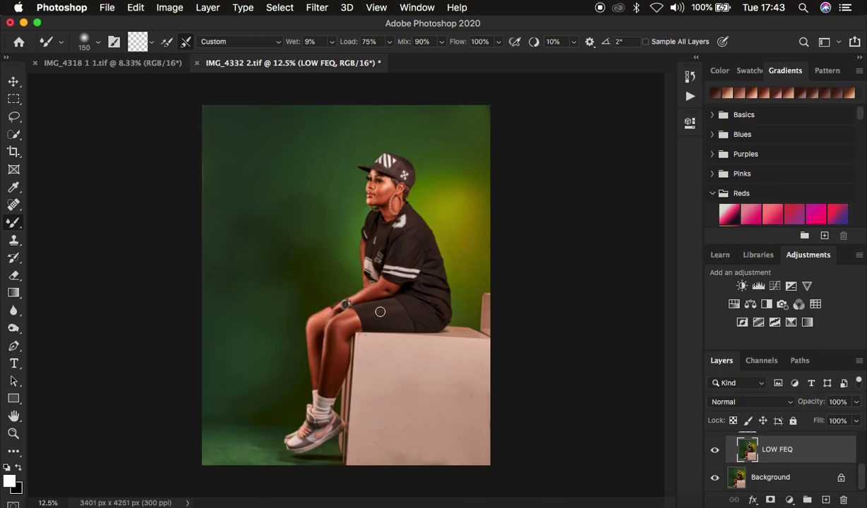
Step: Blend the skin tones on the arm, neck, face and front leg with a smaller Mixer Brush
{"action": "mouse_move", "coordinate": [372, 291]}
{"action": "left_mouse_down"}
{"action": "mouse_move", "coordinate": [353, 279]}
{"action": "mouse_move", "coordinate": [374, 286]}
{"action": "mouse_move", "coordinate": [372, 295]}
{"action": "mouse_move", "coordinate": [347, 284]}
{"action": "mouse_move", "coordinate": [357, 277]}
{"action": "mouse_move", "coordinate": [360, 295]}
{"action": "left_mouse_up"}
{"action": "mouse_move", "coordinate": [384, 207]}
{"action": "left_mouse_down"}
{"action": "mouse_move", "coordinate": [370, 203]}
{"action": "mouse_move", "coordinate": [386, 216]}
{"action": "left_mouse_up"}
{"action": "key", "text": "super+equal"}
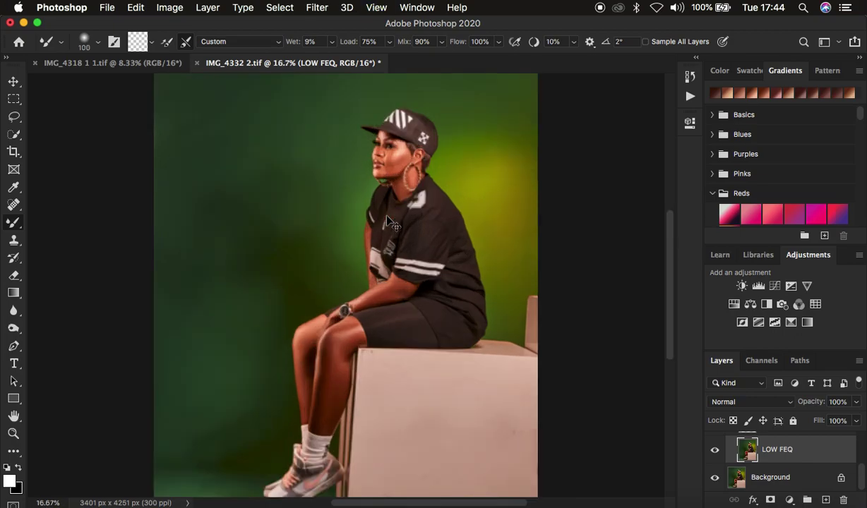
{"action": "mouse_move", "coordinate": [395, 168]}
{"action": "left_mouse_down"}
{"action": "mouse_move", "coordinate": [397, 159]}
{"action": "mouse_move", "coordinate": [387, 164]}
{"action": "mouse_move", "coordinate": [397, 155]}
{"action": "mouse_move", "coordinate": [389, 169]}
{"action": "mouse_move", "coordinate": [374, 165]}
{"action": "mouse_move", "coordinate": [387, 170]}
{"action": "mouse_move", "coordinate": [399, 161]}
{"action": "mouse_move", "coordinate": [384, 174]}
{"action": "mouse_move", "coordinate": [401, 146]}
{"action": "mouse_move", "coordinate": [398, 153]}
{"action": "mouse_move", "coordinate": [375, 147]}
{"action": "mouse_move", "coordinate": [402, 143]}
{"action": "left_mouse_up"}
{"action": "left_click_drag", "start_coordinate": [400, 281], "coordinate": [390, 291]}
{"action": "mouse_move", "coordinate": [352, 325]}
{"action": "left_mouse_down"}
{"action": "mouse_move", "coordinate": [332, 335]}
{"action": "mouse_move", "coordinate": [350, 326]}
{"action": "mouse_move", "coordinate": [355, 342]}
{"action": "mouse_move", "coordinate": [363, 334]}
{"action": "mouse_move", "coordinate": [347, 347]}
{"action": "mouse_move", "coordinate": [325, 403]}
{"action": "mouse_move", "coordinate": [327, 420]}
{"action": "mouse_move", "coordinate": [344, 417]}
{"action": "left_mouse_up"}
Step: Show the HIGH FREQ layer again and toggle the FREQ SEP 16 BIT group's visibility to compare before and after
{"action": "scroll", "coordinate": [785, 455], "scroll_direction": "up", "scroll_amount": 3}
{"action": "left_click", "coordinate": [715, 464]}
{"action": "left_click", "coordinate": [713, 440]}
{"action": "left_click", "coordinate": [714, 441]}
{"action": "left_click", "coordinate": [714, 441]}
{"action": "left_click", "coordinate": [713, 441]}
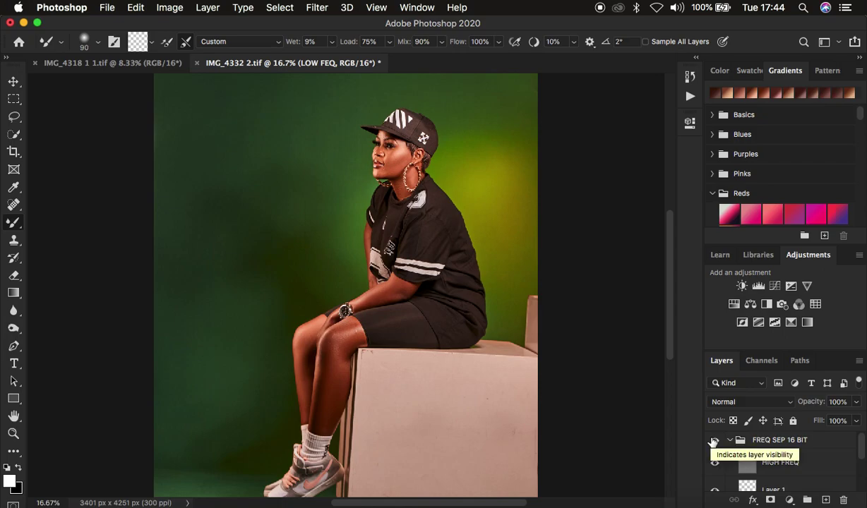
Step: Select the HIGH FREQ layer and switch to the Clone Stamp tool with sampling kept on Current Layer
{"action": "left_click", "coordinate": [780, 463]}
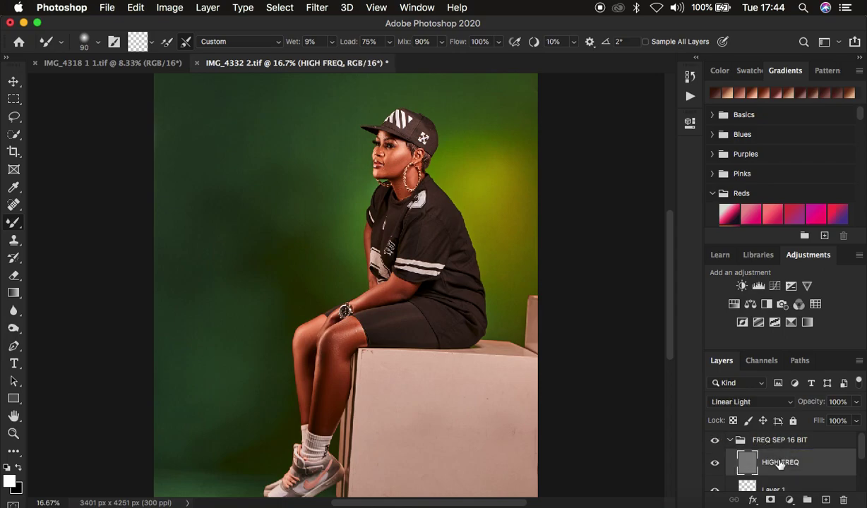
{"action": "left_click", "coordinate": [14, 240]}
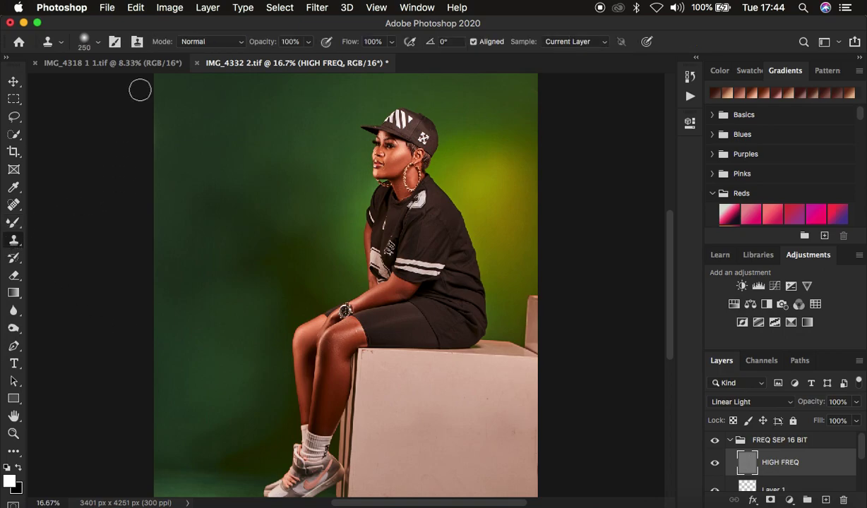
{"action": "left_click", "coordinate": [99, 43]}
{"action": "left_click", "coordinate": [99, 43]}
{"action": "left_click", "coordinate": [553, 42]}
{"action": "left_click", "coordinate": [557, 41]}
Step: Clone clean skin texture over the scar on the thigh above the knee using a 50 px Clone Stamp brush
{"action": "key", "text": "super+plus"}
{"action": "key", "text": "super+plus"}
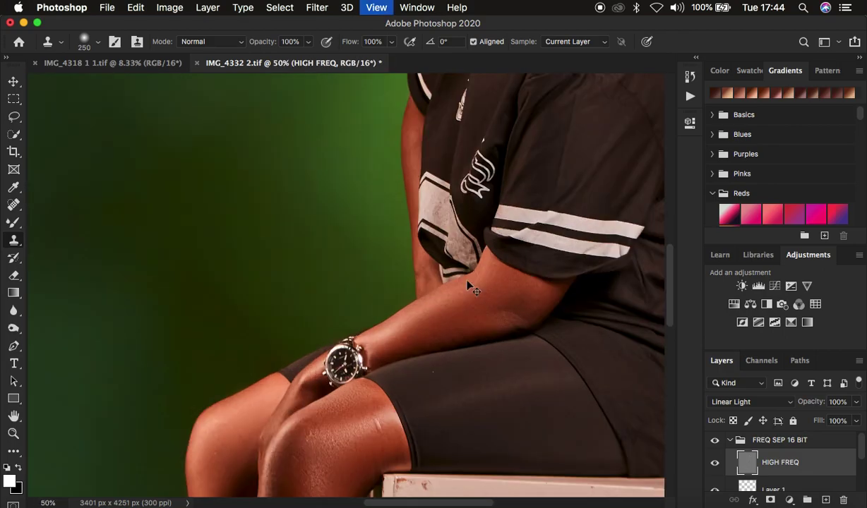
{"action": "key", "text": "super+plus"}
{"action": "scroll", "coordinate": [466, 282], "scroll_direction": "down", "scroll_amount": 10}
{"action": "scroll", "coordinate": [467, 281], "scroll_direction": "up", "scroll_amount": 2}
{"action": "key", "text": "bracketleft"}
{"action": "key", "text": "bracketleft"}
{"action": "key", "text": "bracketleft"}
{"action": "key", "text": "bracketleft"}
{"action": "key", "text": "bracketleft"}
{"action": "key", "text": "bracketleft"}
{"action": "key", "text": "bracketleft"}
{"action": "key", "text": "bracketleft"}
{"action": "key", "text": "bracketleft"}
{"action": "key", "text": "bracketleft"}
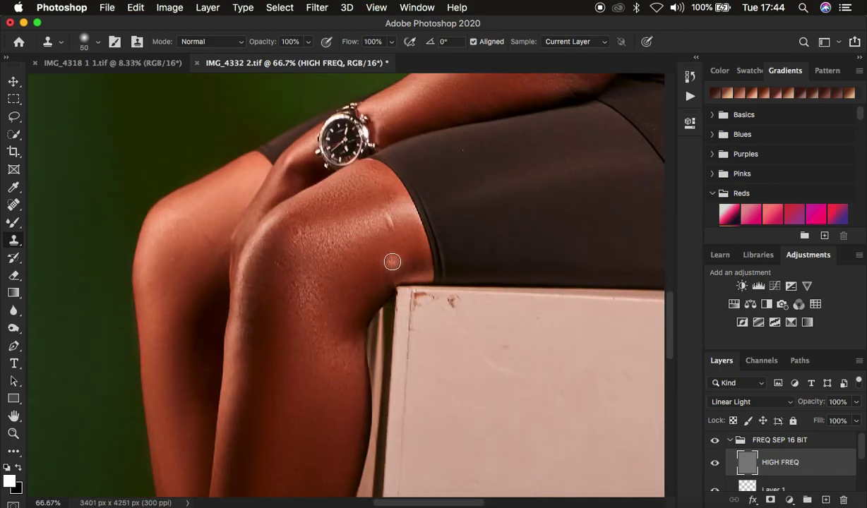
{"action": "left_click_drag", "start_coordinate": [376, 233], "coordinate": [384, 233]}
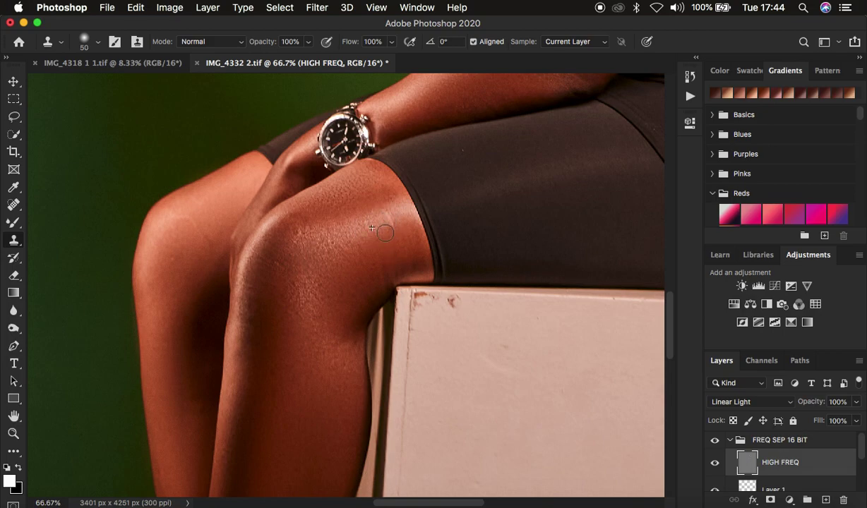
{"action": "left_click", "coordinate": [399, 218], "text": "alt"}
{"action": "left_click", "coordinate": [318, 234], "text": "alt"}
Step: Clone smooth skin texture over the blemishes on the chin, cheek and forehead, using brush sizes of 50 and 35 px
{"action": "scroll", "coordinate": [535, 162], "scroll_direction": "up", "scroll_amount": 15}
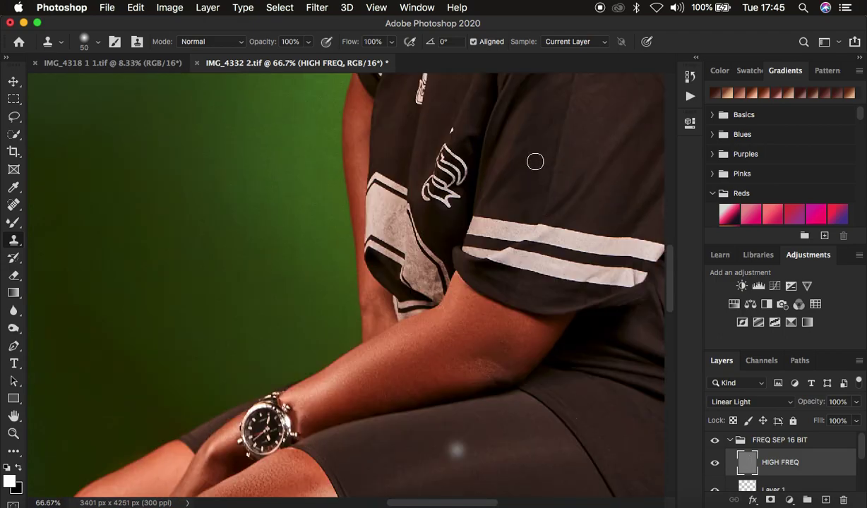
{"action": "scroll", "coordinate": [535, 162], "scroll_direction": "up", "scroll_amount": 6}
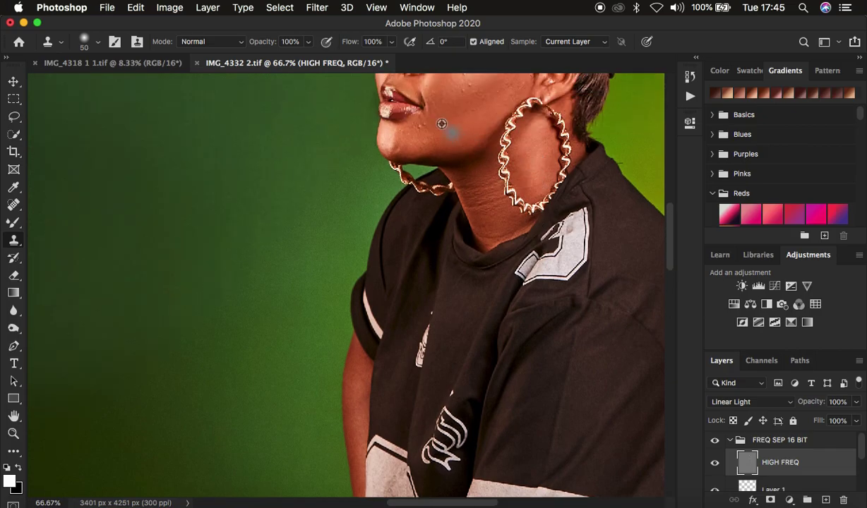
{"action": "left_click", "coordinate": [409, 121]}
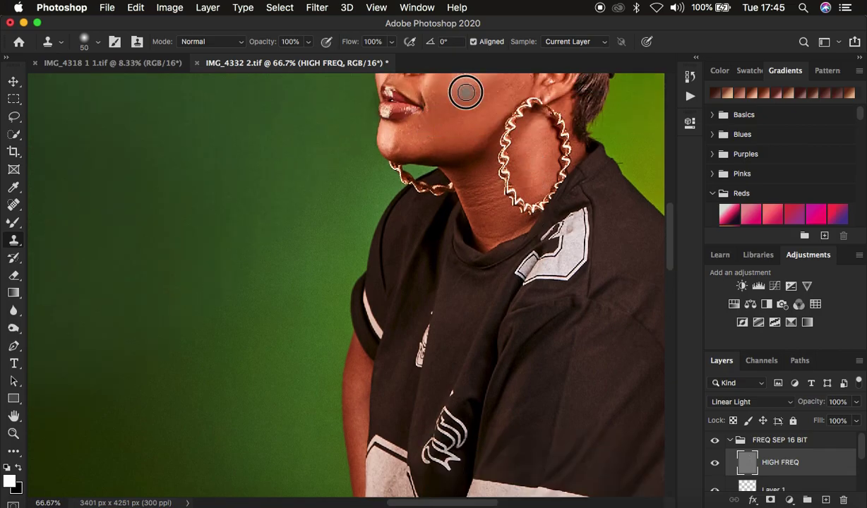
{"action": "left_click", "coordinate": [438, 123], "text": "alt"}
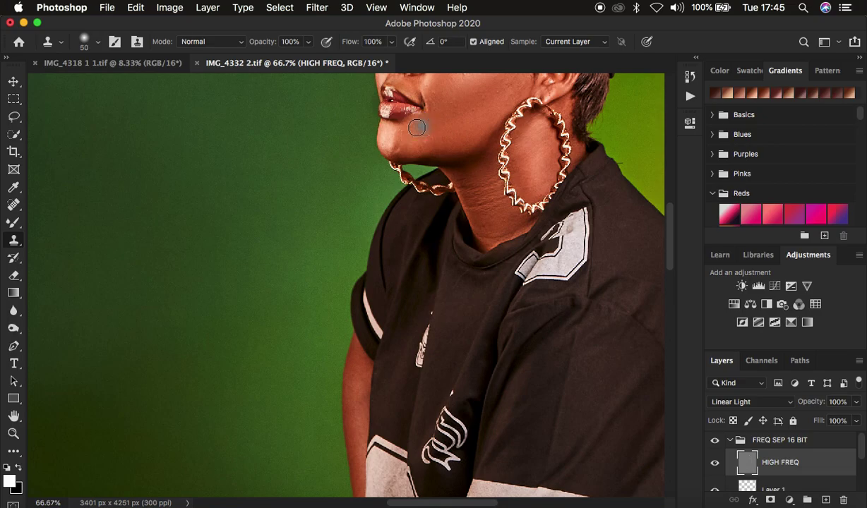
{"action": "scroll", "coordinate": [477, 122], "scroll_direction": "up", "scroll_amount": 5}
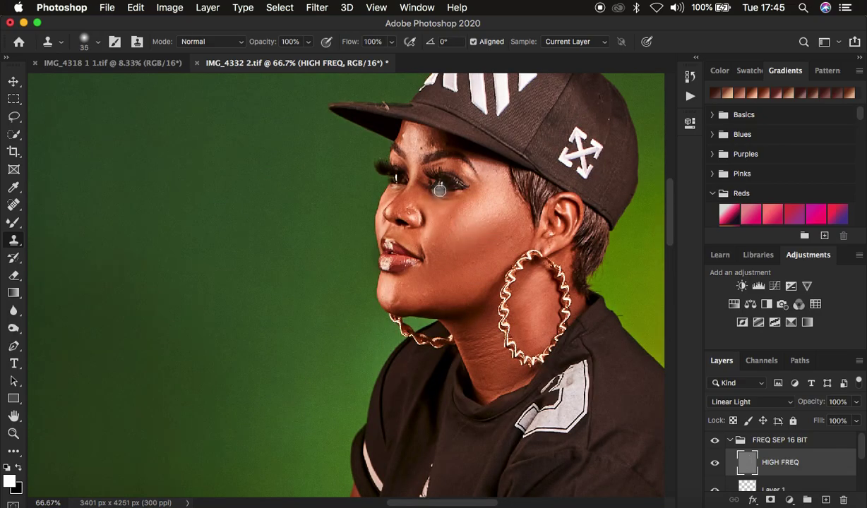
{"action": "mouse_move", "coordinate": [420, 148]}
{"action": "left_mouse_down"}
{"action": "mouse_move", "coordinate": [414, 139]}
{"action": "mouse_move", "coordinate": [433, 143]}
{"action": "left_mouse_up"}
Step: Check the retouched portrait at full view and collapse the FREQ SEP 16 BIT group
{"action": "key", "text": "super+minus"}
{"action": "key", "text": "super+minus"}
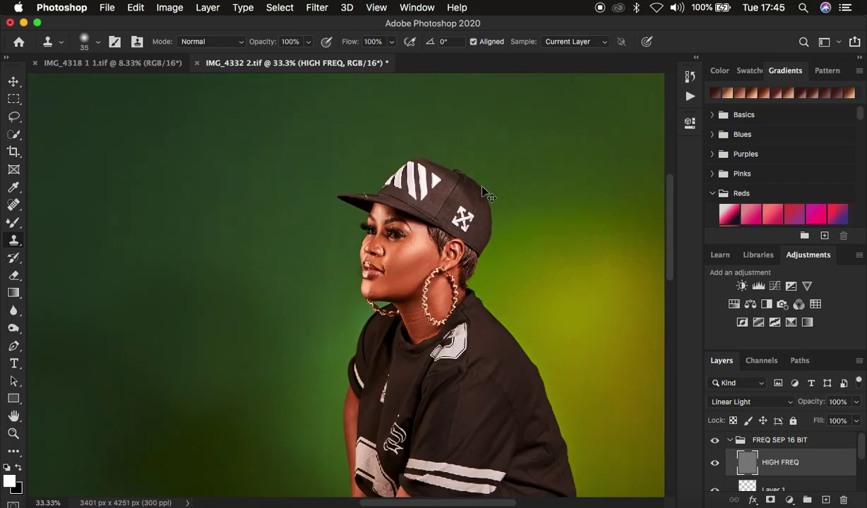
{"action": "key", "text": "super+minus"}
{"action": "key", "text": "super+minus"}
{"action": "key", "text": "super+minus"}
{"action": "key", "text": "super+minus"}
{"action": "key", "text": "super+plus"}
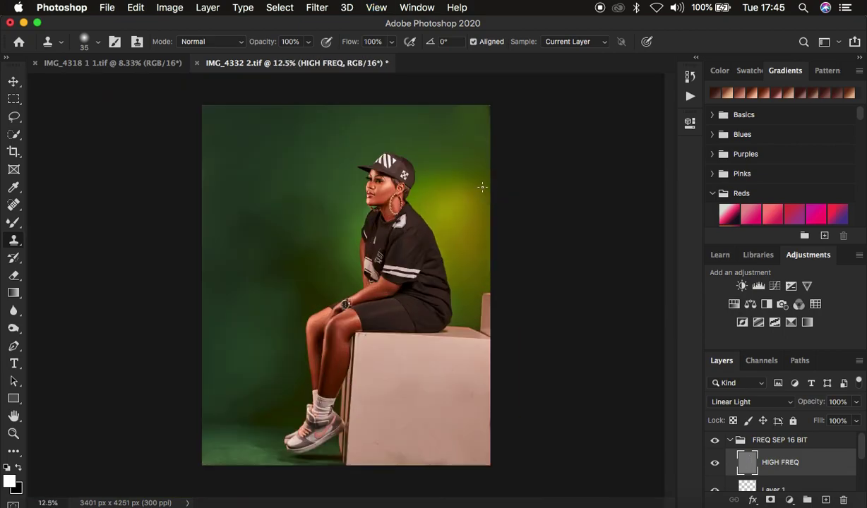
{"action": "left_click", "coordinate": [730, 441]}
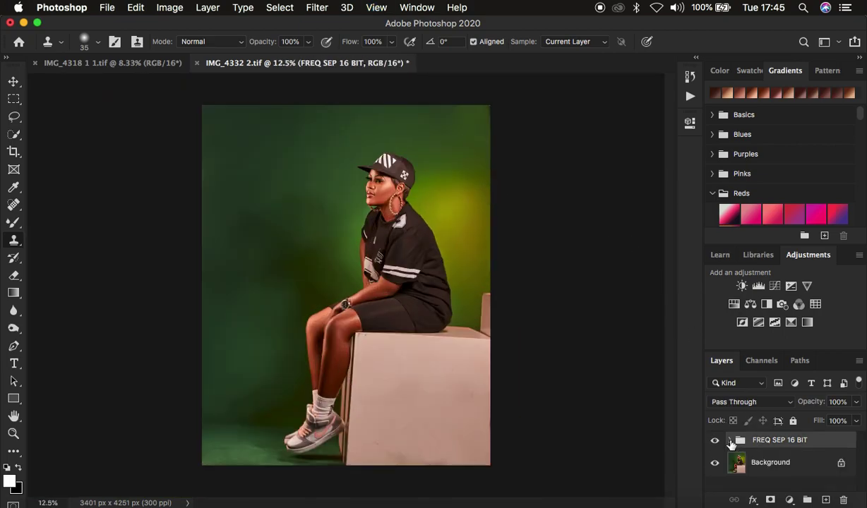
Step: Crop IMG_4318 1 1.tif to a 4:5 ratio with the frame shifted slightly down to include the lower shoe
{"action": "left_click", "coordinate": [139, 64]}
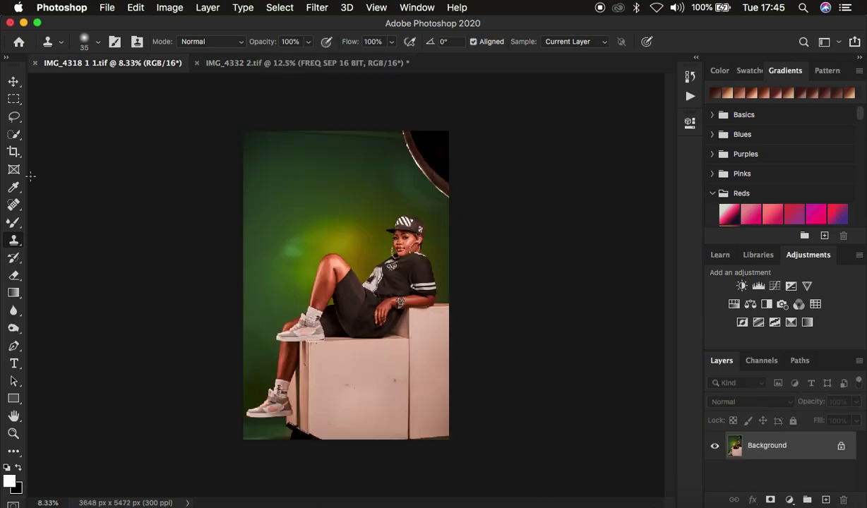
{"action": "left_click", "coordinate": [14, 152]}
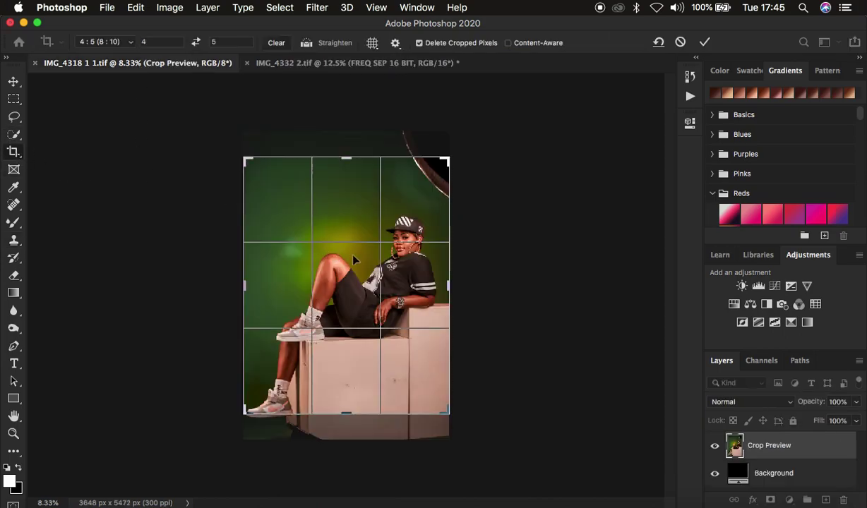
{"action": "left_click_drag", "start_coordinate": [358, 255], "coordinate": [357, 244]}
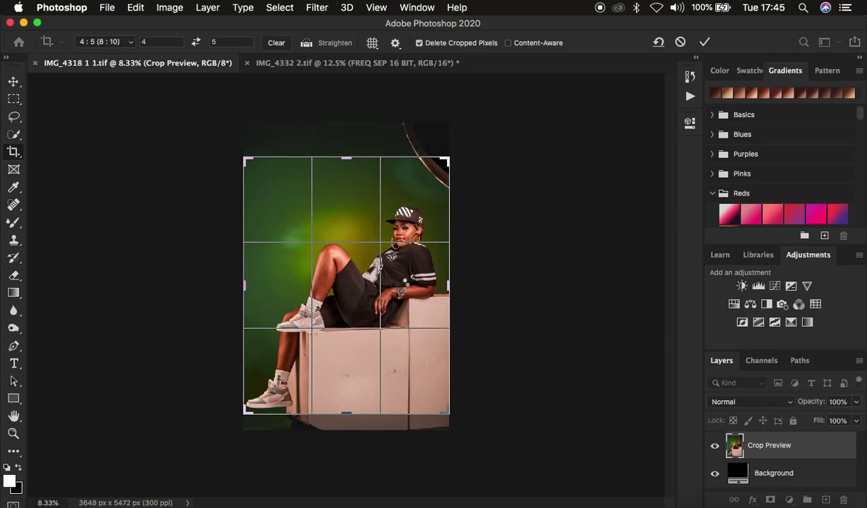
{"action": "key", "text": "Return"}
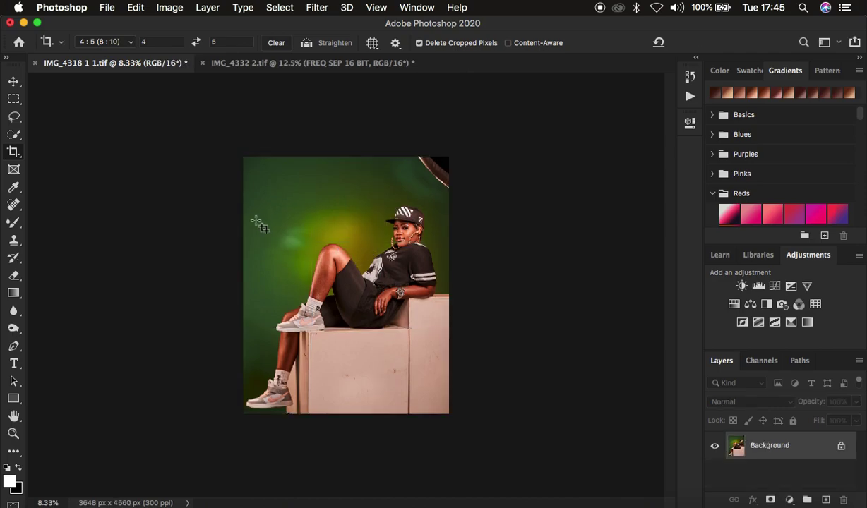
Step: Clone green backdrop over the studio light in the photo's upper-right corner and the pale flare beside the knee with a 600 px brush
{"action": "left_click", "coordinate": [13, 242]}
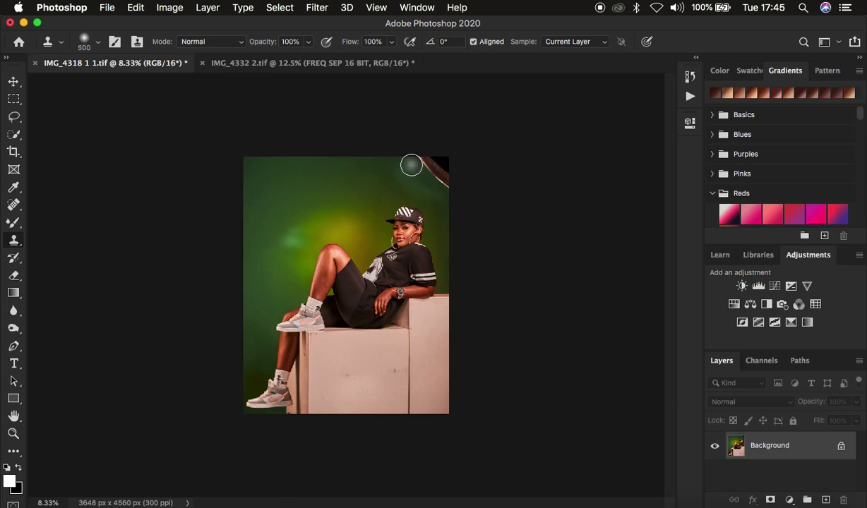
{"action": "key", "text": "bracketright"}
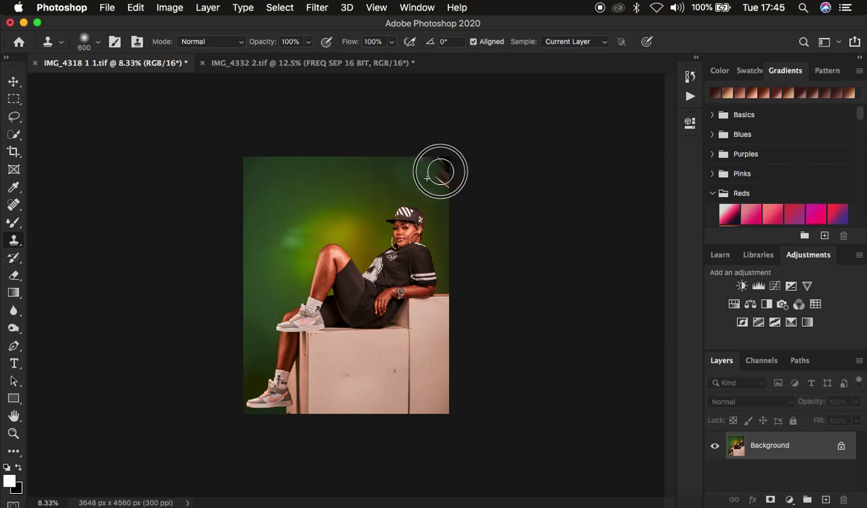
{"action": "left_click", "coordinate": [427, 169], "text": "alt"}
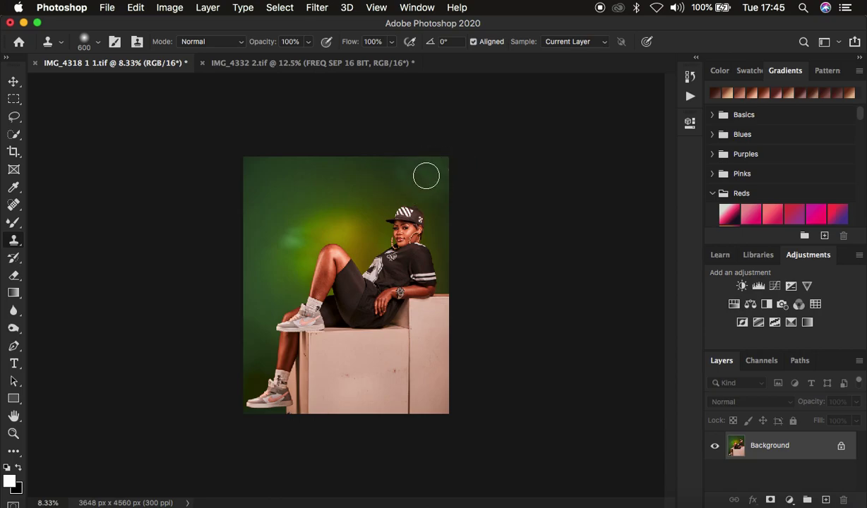
{"action": "left_click", "coordinate": [317, 219], "text": "alt"}
{"action": "left_click_drag", "start_coordinate": [296, 238], "coordinate": [289, 245]}
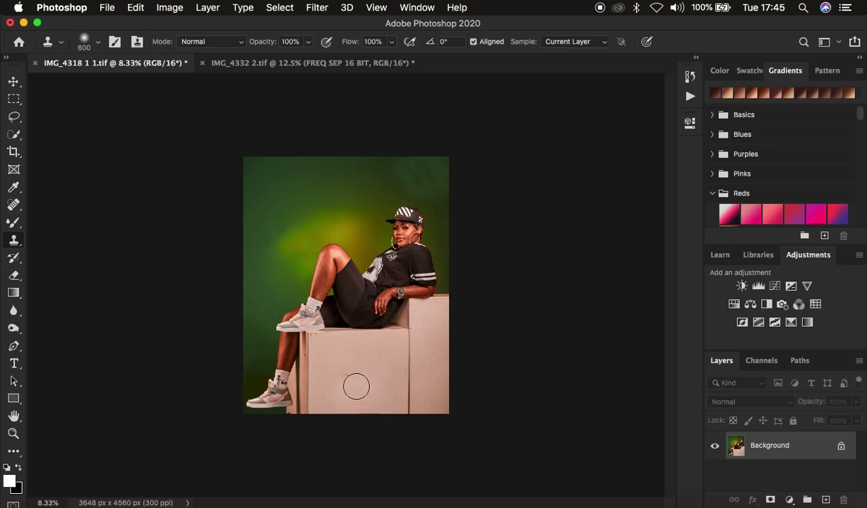
Step: Run the FS 16 BIT action with a Gaussian Blur radius of 5 pixels and delete the black-and-white layer it adds
{"action": "left_click", "coordinate": [691, 96]}
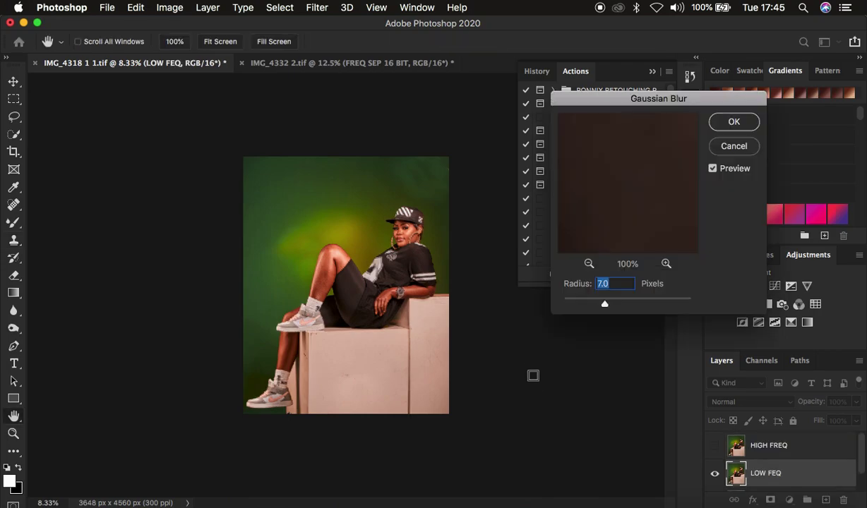
{"action": "type", "text": "5"}
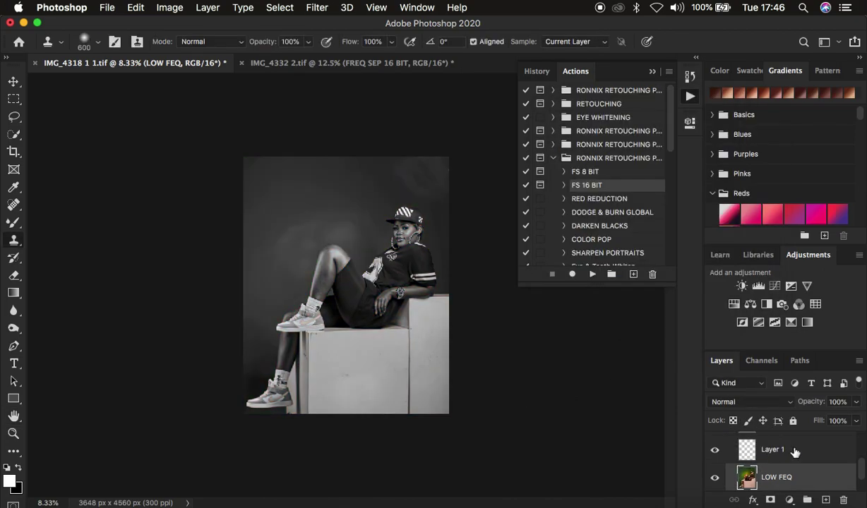
{"action": "scroll", "coordinate": [797, 452], "scroll_direction": "up", "scroll_amount": 3}
{"action": "left_click", "coordinate": [808, 464]}
{"action": "key", "text": "Delete"}
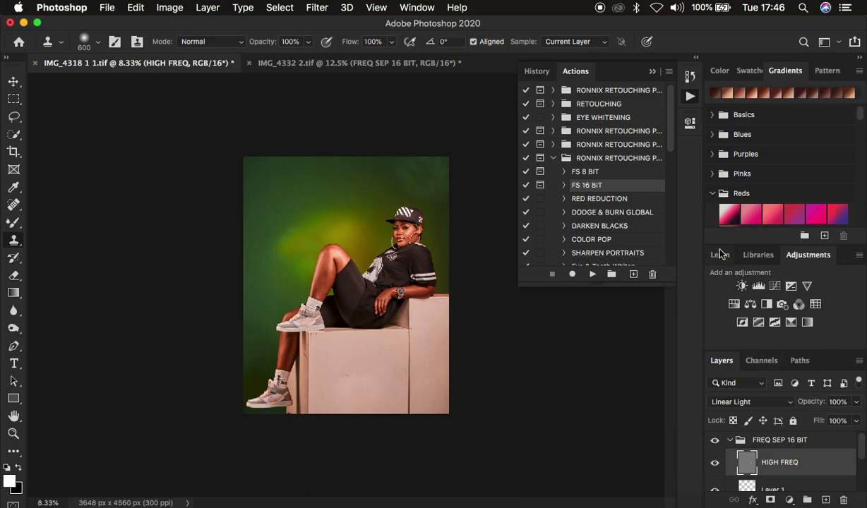
Step: Hide the HIGH FREQ layer and smooth the skin on both lower legs on the LOW FEQ layer with a 250 px Mixer Brush
{"action": "left_click", "coordinate": [653, 72]}
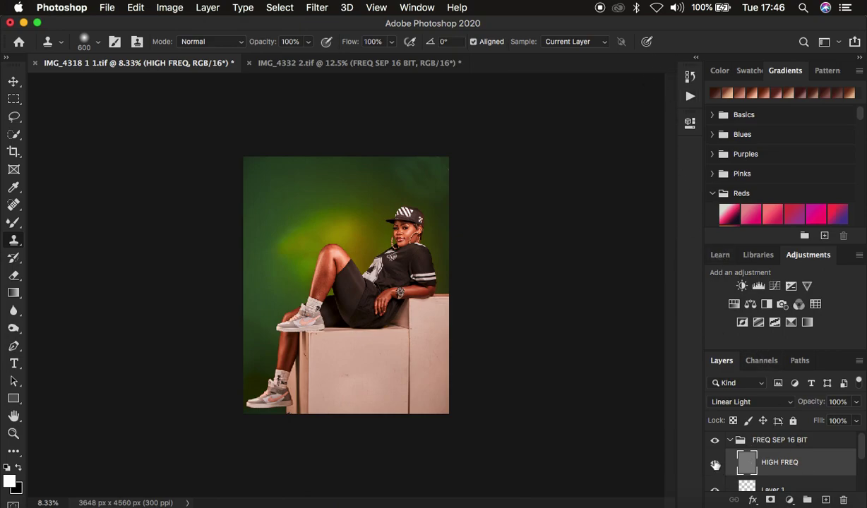
{"action": "scroll", "coordinate": [789, 465], "scroll_direction": "down", "scroll_amount": 3}
{"action": "left_click", "coordinate": [770, 453]}
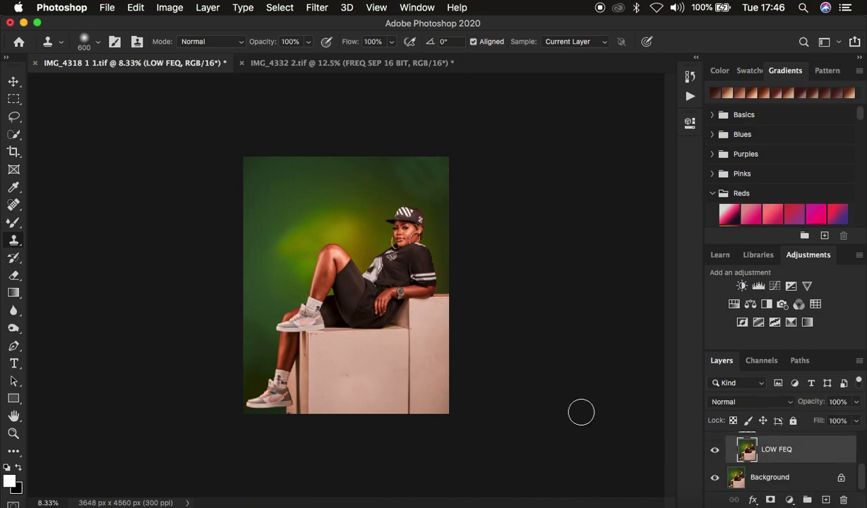
{"action": "left_click", "coordinate": [14, 223]}
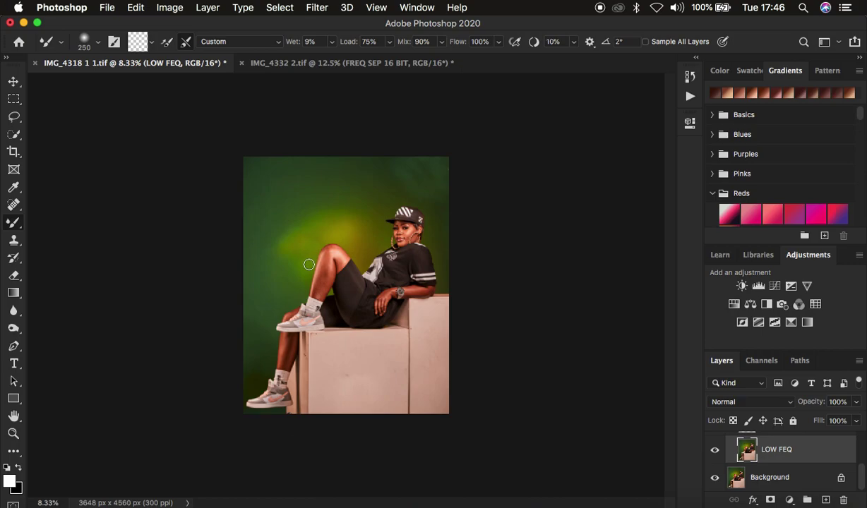
{"action": "key", "text": "super+plus"}
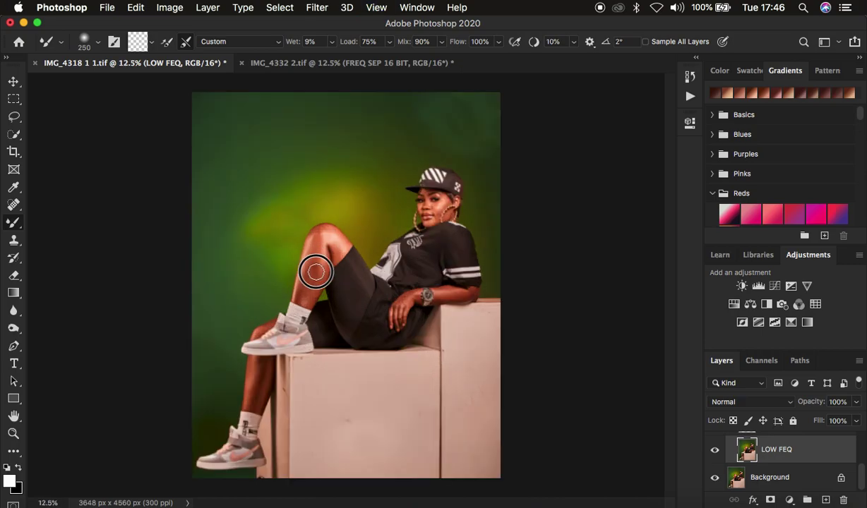
{"action": "mouse_move", "coordinate": [309, 265]}
{"action": "left_mouse_down"}
{"action": "mouse_move", "coordinate": [311, 293]}
{"action": "mouse_move", "coordinate": [310, 283]}
{"action": "mouse_move", "coordinate": [299, 301]}
{"action": "mouse_move", "coordinate": [317, 237]}
{"action": "mouse_move", "coordinate": [305, 282]}
{"action": "mouse_move", "coordinate": [311, 294]}
{"action": "mouse_move", "coordinate": [302, 282]}
{"action": "mouse_move", "coordinate": [322, 232]}
{"action": "mouse_move", "coordinate": [342, 245]}
{"action": "mouse_move", "coordinate": [316, 229]}
{"action": "mouse_move", "coordinate": [338, 257]}
{"action": "mouse_move", "coordinate": [333, 229]}
{"action": "mouse_move", "coordinate": [318, 233]}
{"action": "mouse_move", "coordinate": [305, 295]}
{"action": "left_mouse_up"}
{"action": "mouse_move", "coordinate": [261, 369]}
{"action": "left_mouse_down"}
{"action": "mouse_move", "coordinate": [264, 354]}
{"action": "mouse_move", "coordinate": [251, 405]}
{"action": "left_mouse_up"}
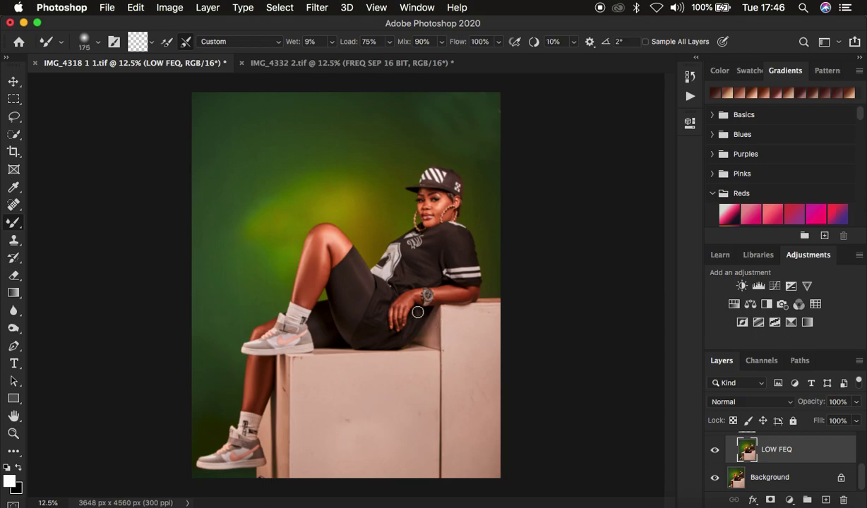
Step: Blend the skin on the forearm, face, knee and lower leg on LOW FEQ with the Mixer Brush, reducing it from 175 to 100 px
{"action": "mouse_move", "coordinate": [441, 295]}
{"action": "left_mouse_down"}
{"action": "mouse_move", "coordinate": [464, 295]}
{"action": "mouse_move", "coordinate": [439, 296]}
{"action": "mouse_move", "coordinate": [445, 291]}
{"action": "mouse_move", "coordinate": [395, 308]}
{"action": "mouse_move", "coordinate": [406, 298]}
{"action": "mouse_move", "coordinate": [397, 319]}
{"action": "mouse_move", "coordinate": [416, 296]}
{"action": "left_mouse_up"}
{"action": "mouse_move", "coordinate": [450, 203]}
{"action": "left_mouse_down"}
{"action": "mouse_move", "coordinate": [441, 196]}
{"action": "mouse_move", "coordinate": [427, 216]}
{"action": "mouse_move", "coordinate": [447, 217]}
{"action": "left_mouse_up"}
{"action": "mouse_move", "coordinate": [437, 206]}
{"action": "left_mouse_down"}
{"action": "mouse_move", "coordinate": [442, 200]}
{"action": "mouse_move", "coordinate": [436, 211]}
{"action": "mouse_move", "coordinate": [404, 185]}
{"action": "mouse_move", "coordinate": [451, 217]}
{"action": "mouse_move", "coordinate": [427, 221]}
{"action": "mouse_move", "coordinate": [437, 207]}
{"action": "left_mouse_up"}
{"action": "mouse_move", "coordinate": [337, 238]}
{"action": "left_mouse_down"}
{"action": "mouse_move", "coordinate": [332, 255]}
{"action": "mouse_move", "coordinate": [337, 232]}
{"action": "mouse_move", "coordinate": [323, 251]}
{"action": "left_mouse_up"}
{"action": "left_click_drag", "start_coordinate": [252, 389], "coordinate": [242, 372]}
Step: Show the HIGH FREQ layer again and toggle the FREQ SEP 16 BIT group off and on to compare the retouch
{"action": "scroll", "coordinate": [814, 450], "scroll_direction": "up", "scroll_amount": 5}
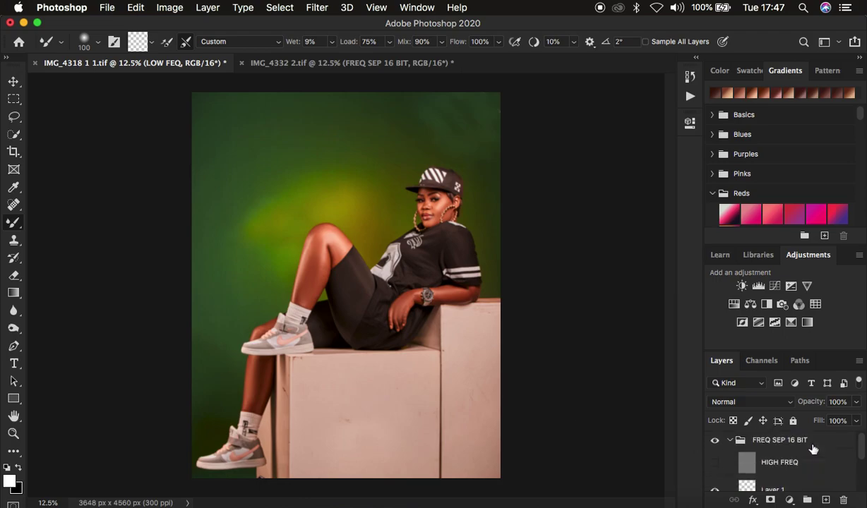
{"action": "left_click", "coordinate": [714, 441]}
{"action": "left_click", "coordinate": [715, 441]}
Step: On the HIGH FREQ layer, try a large Clone Stamp dab on the thigh beside the shorts hem and undo it
{"action": "left_click", "coordinate": [780, 461]}
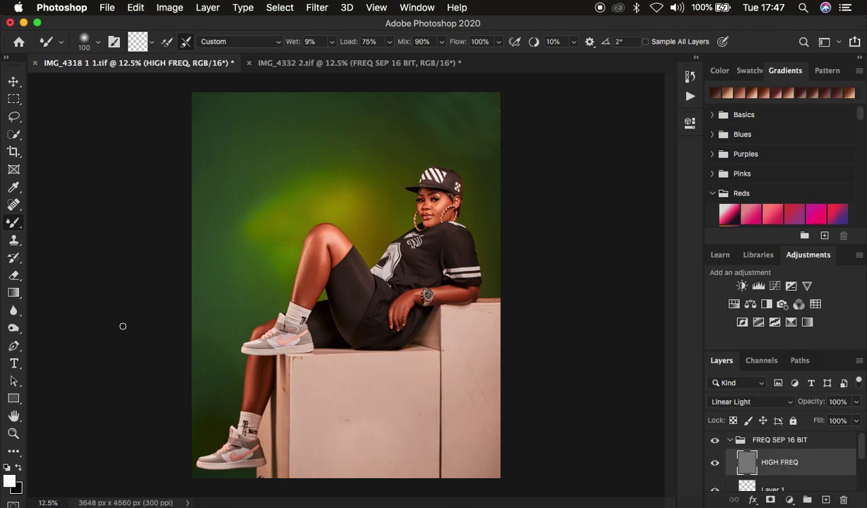
{"action": "left_click", "coordinate": [14, 241]}
{"action": "key", "text": "super+plus"}
{"action": "key", "text": "super+plus"}
{"action": "key", "text": "super+plus"}
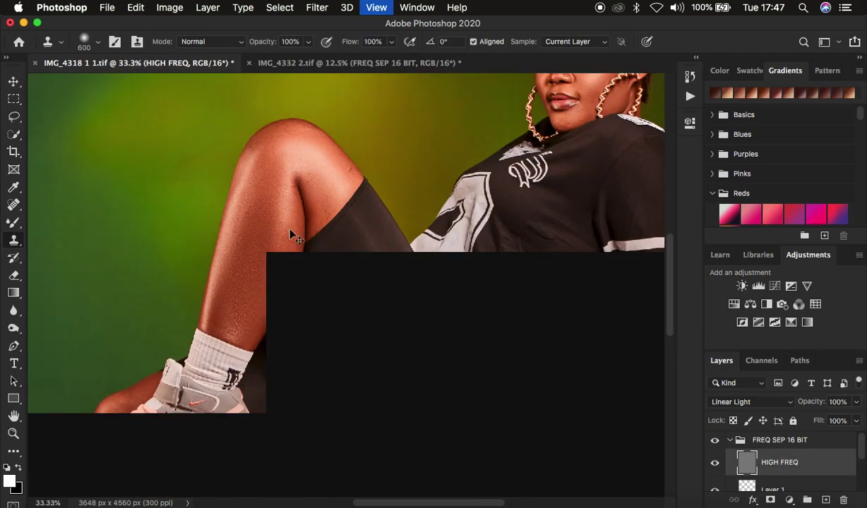
{"action": "key", "text": "super+plus"}
{"action": "left_click", "coordinate": [329, 203]}
{"action": "key", "text": "bracketleft"}
{"action": "key", "text": "bracketleft"}
{"action": "key", "text": "bracketleft"}
{"action": "key", "text": "bracketleft"}
{"action": "key", "text": "bracketleft"}
{"action": "key", "text": "bracketleft"}
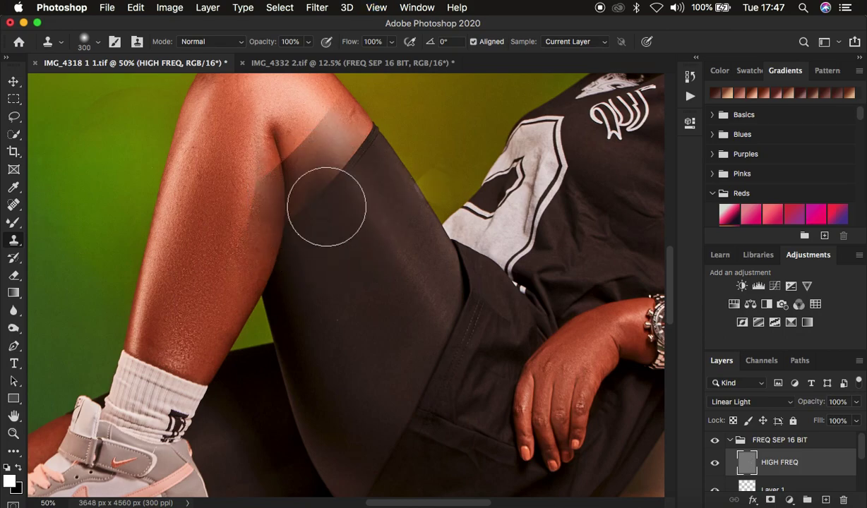
{"action": "key", "text": "super+z"}
Step: Clone clean skin texture over the blemishes on the thigh above the shorts, reducing the Clone Stamp from 125 to 90 px
{"action": "key", "text": "bracketleft"}
{"action": "key", "text": "bracketleft"}
{"action": "left_click", "coordinate": [303, 131], "text": "alt"}
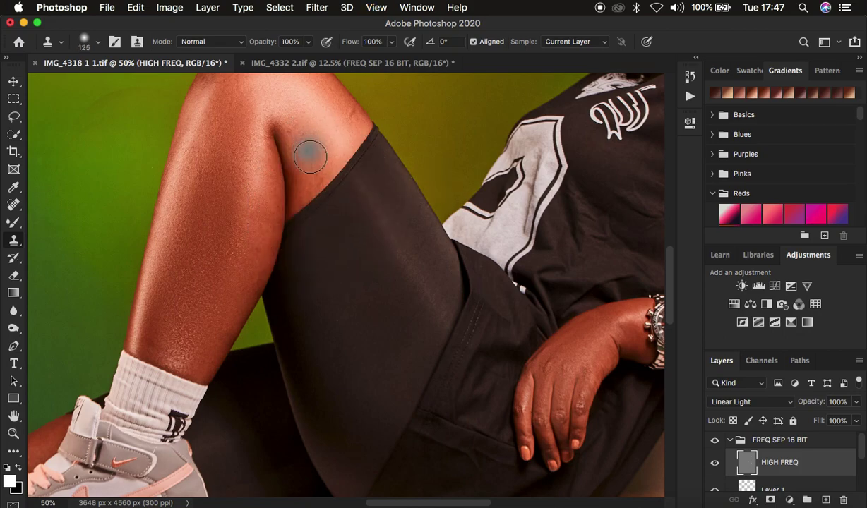
{"action": "key", "text": "bracketleft"}
{"action": "key", "text": "bracketleft"}
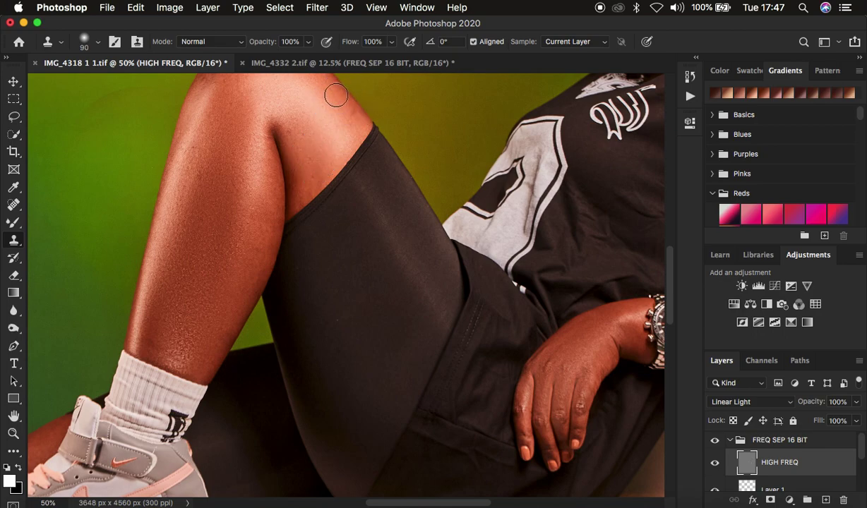
{"action": "left_click", "coordinate": [293, 110], "text": "alt"}
Step: Clone clean skin texture over the marks on the cheek beside the earring and on the forehead with a 60 px brush
{"action": "scroll", "coordinate": [406, 145], "scroll_direction": "up", "scroll_amount": 10}
{"action": "scroll", "coordinate": [406, 145], "scroll_direction": "right", "scroll_amount": 8}
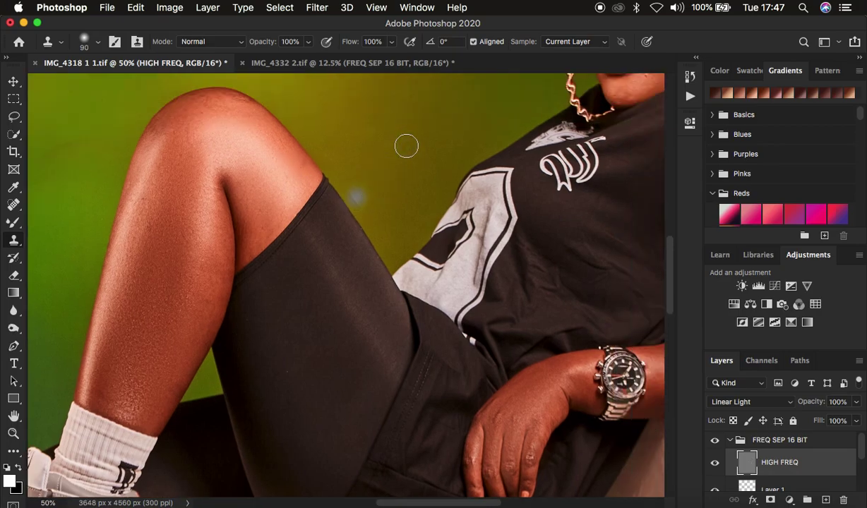
{"action": "left_click_drag", "start_coordinate": [455, 199], "coordinate": [463, 286]}
{"action": "left_click", "coordinate": [470, 290], "text": "alt"}
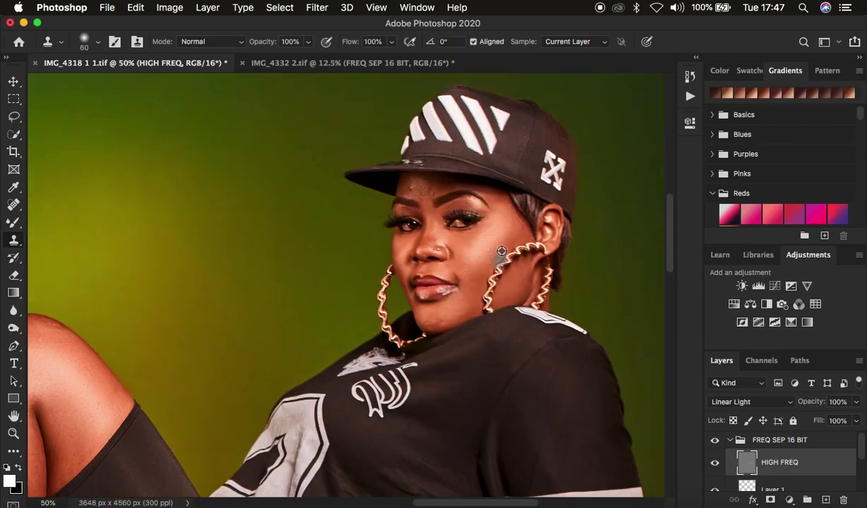
{"action": "left_click", "coordinate": [420, 184], "text": "alt"}
{"action": "left_click", "coordinate": [423, 189], "text": "alt"}
{"action": "key", "text": "super+minus"}
{"action": "key", "text": "super+minus"}
{"action": "key", "text": "super+minus"}
{"action": "key", "text": "super+minus"}
{"action": "key", "text": "super+minus"}
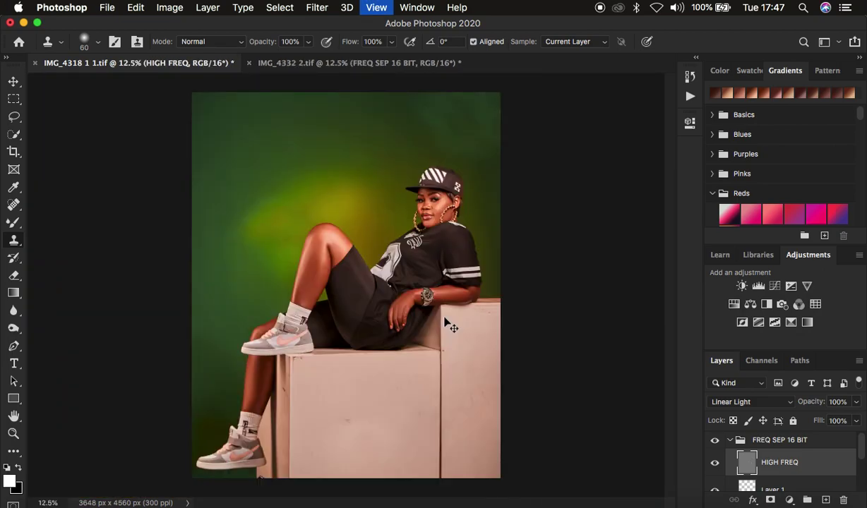
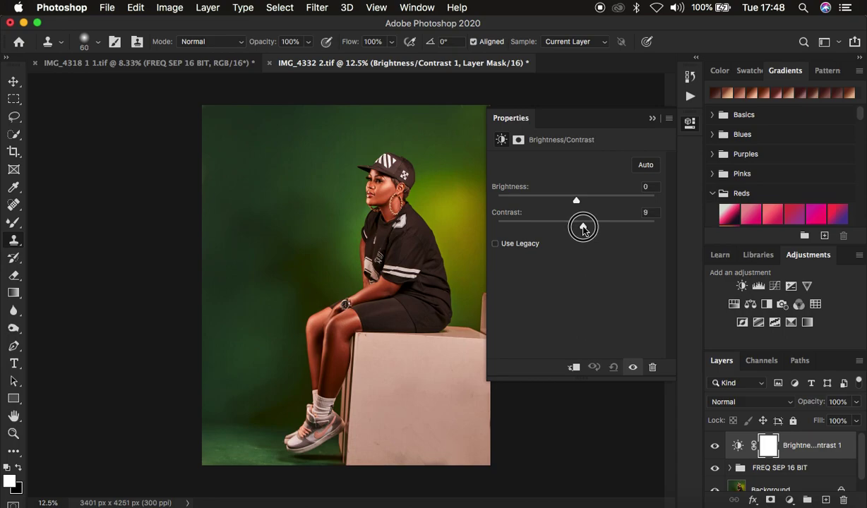
Step: Set the Brightness/Contrast layer's contrast to 7 in IMG_4332 2.tif and add a Selective Color adjustment layer above it
{"action": "left_click_drag", "start_coordinate": [583, 228], "coordinate": [582, 227]}
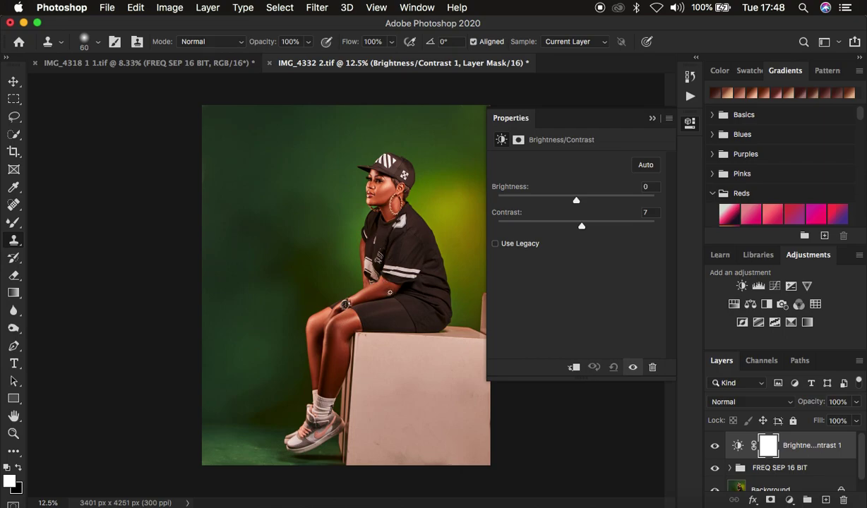
{"action": "left_click", "coordinate": [789, 500]}
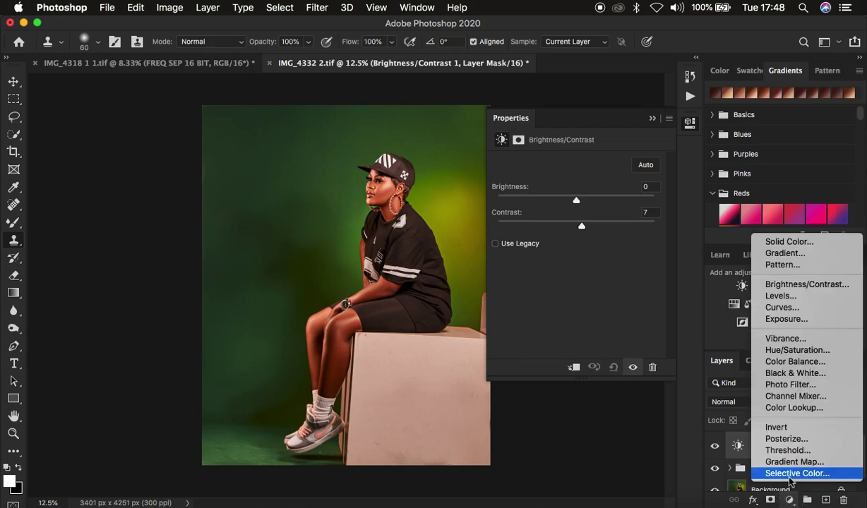
{"action": "left_click", "coordinate": [789, 474]}
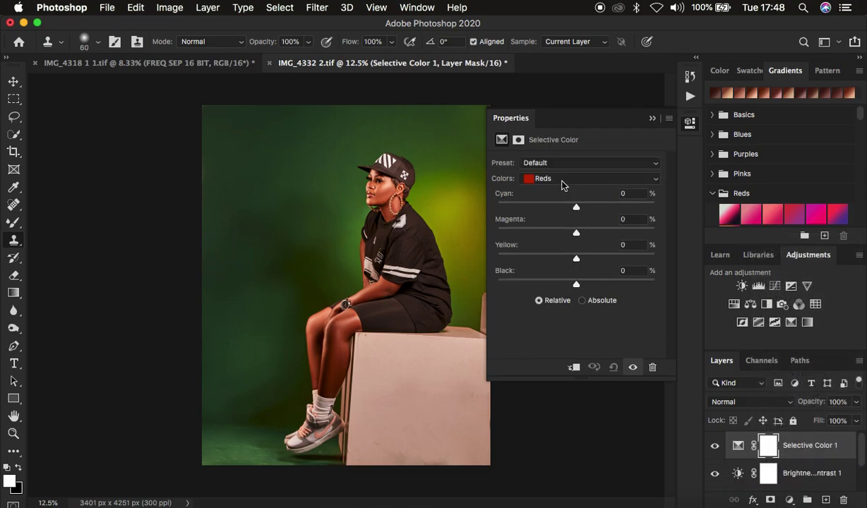
Step: Adjust the Blacks in Selective Color to Cyan +11, Yellow -6 and Black +5
{"action": "left_click", "coordinate": [562, 185]}
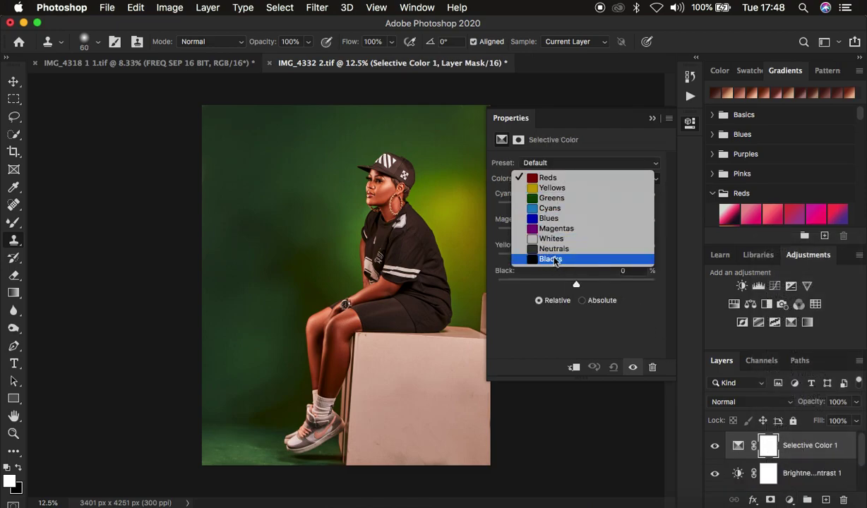
{"action": "left_click", "coordinate": [554, 259]}
{"action": "left_click_drag", "start_coordinate": [576, 284], "coordinate": [580, 283]}
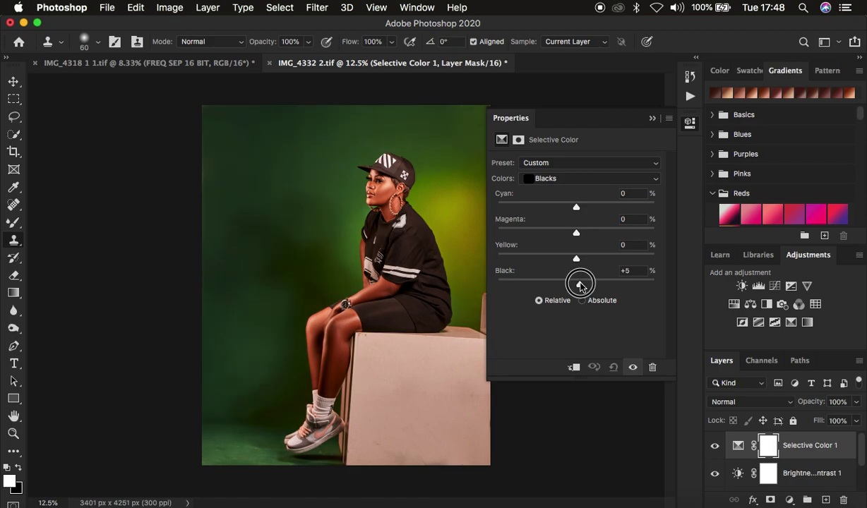
{"action": "left_click_drag", "start_coordinate": [575, 259], "coordinate": [571, 259]}
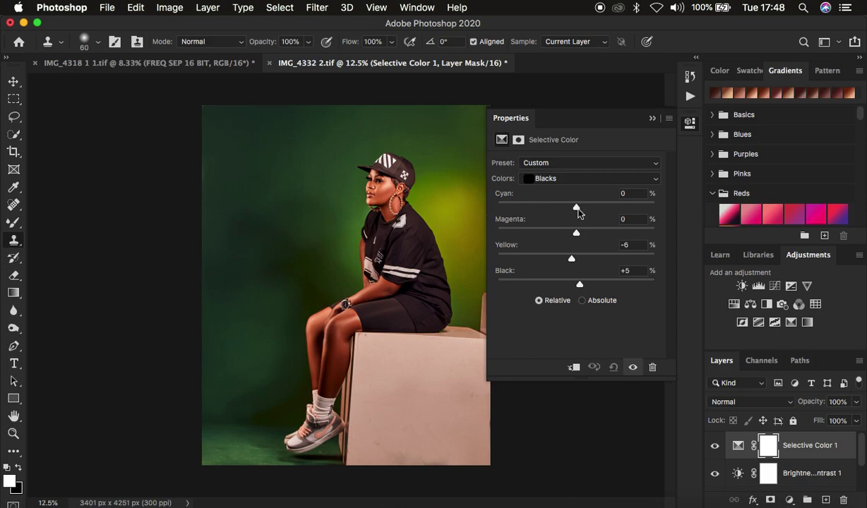
{"action": "left_click_drag", "start_coordinate": [576, 208], "coordinate": [585, 210]}
Step: Try raising the Yellow of the Whites in Selective Color to +87, and instead lower it far into the negative range
{"action": "left_click", "coordinate": [527, 180]}
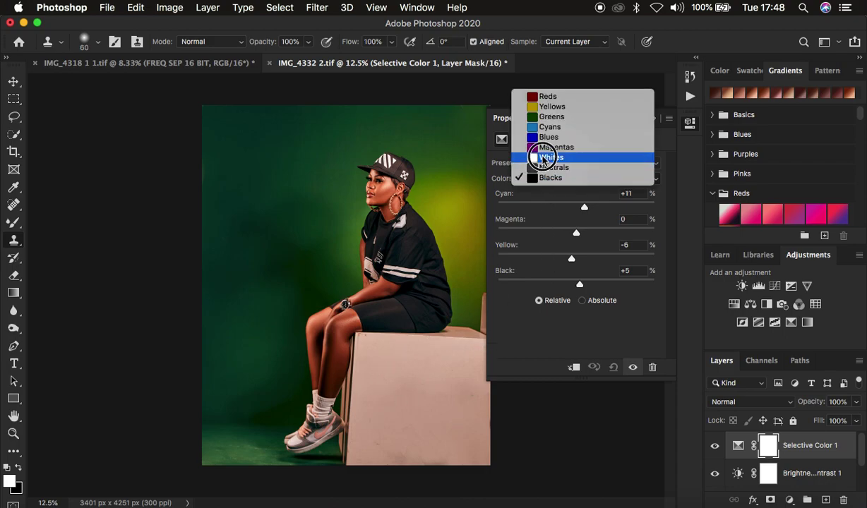
{"action": "left_click", "coordinate": [544, 158]}
{"action": "left_click_drag", "start_coordinate": [577, 261], "coordinate": [644, 261]}
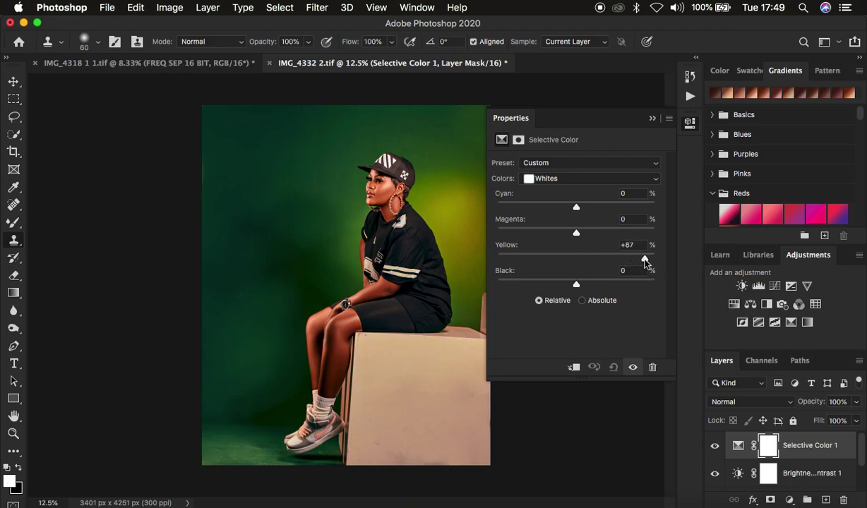
{"action": "left_click_drag", "start_coordinate": [644, 258], "coordinate": [459, 261]}
{"action": "left_click", "coordinate": [652, 118]}
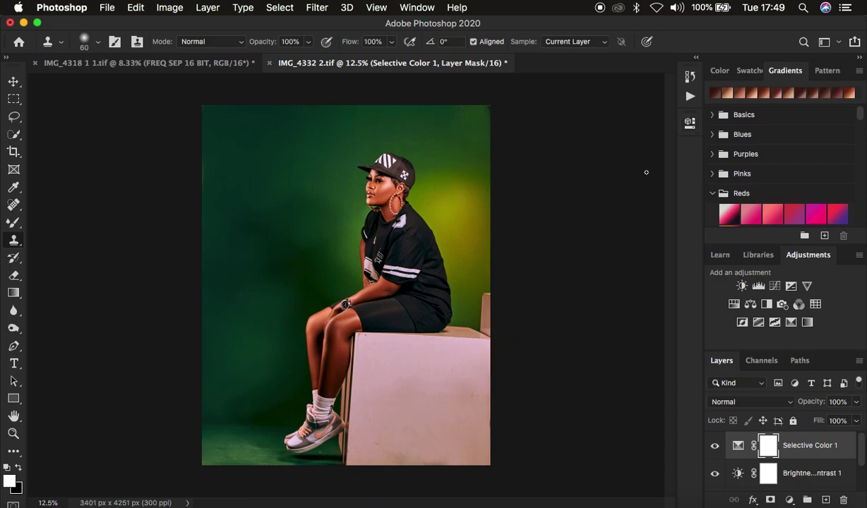
Step: Group the Selective Color and Brightness/Contrast layers and copy the group into IMG_4318 1 1.tif
{"action": "left_click", "coordinate": [805, 475], "text": "shift"}
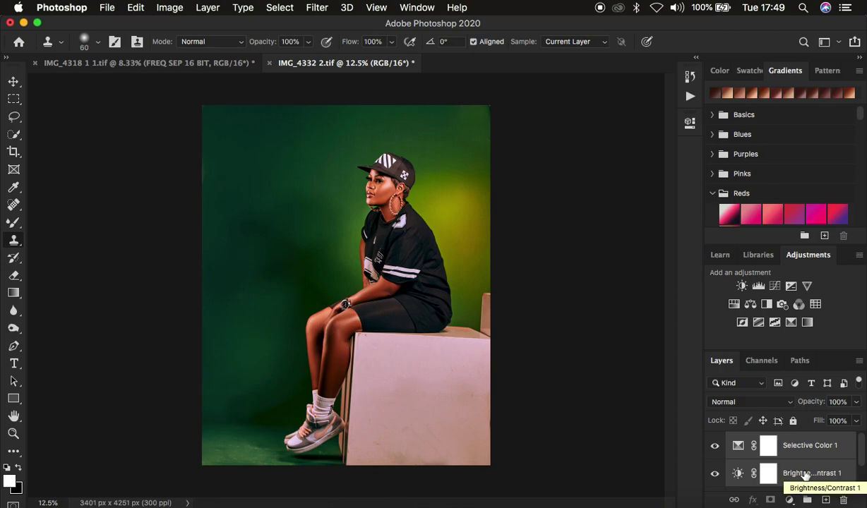
{"action": "key", "text": "super+g"}
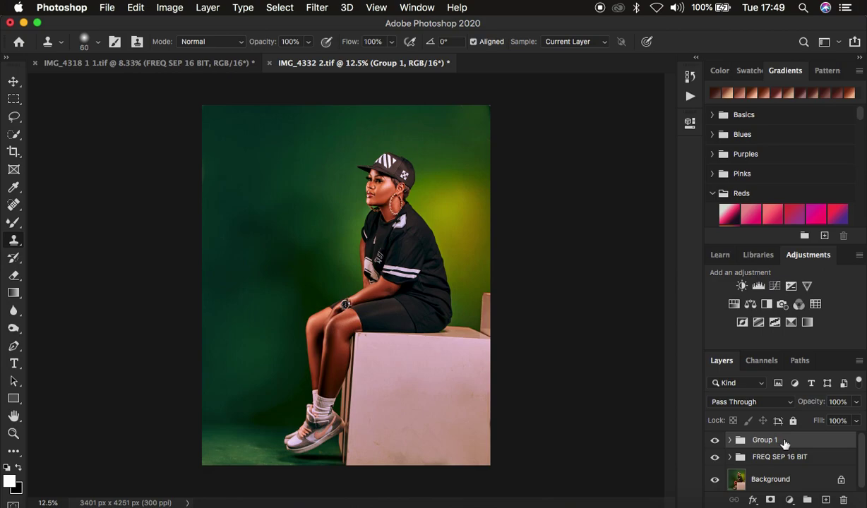
{"action": "left_click_drag", "start_coordinate": [784, 443], "coordinate": [333, 252]}
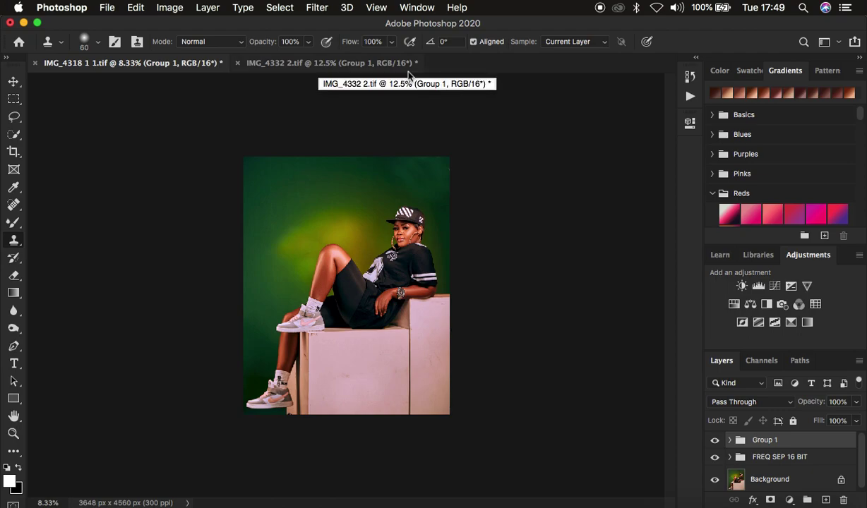
Step: Add a Hue/Saturation layer with Saturation -90 above Group 1 in IMG_4332 2.tif and invert its mask to black
{"action": "left_click", "coordinate": [339, 64]}
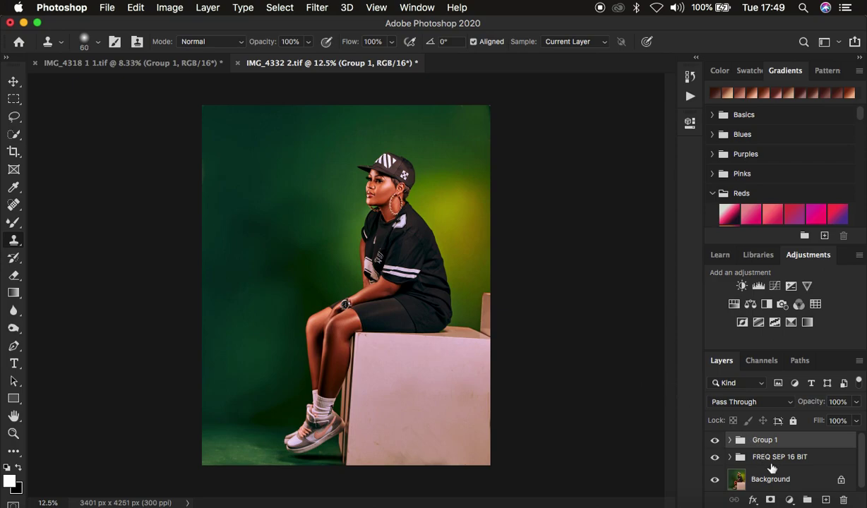
{"action": "left_click", "coordinate": [789, 498]}
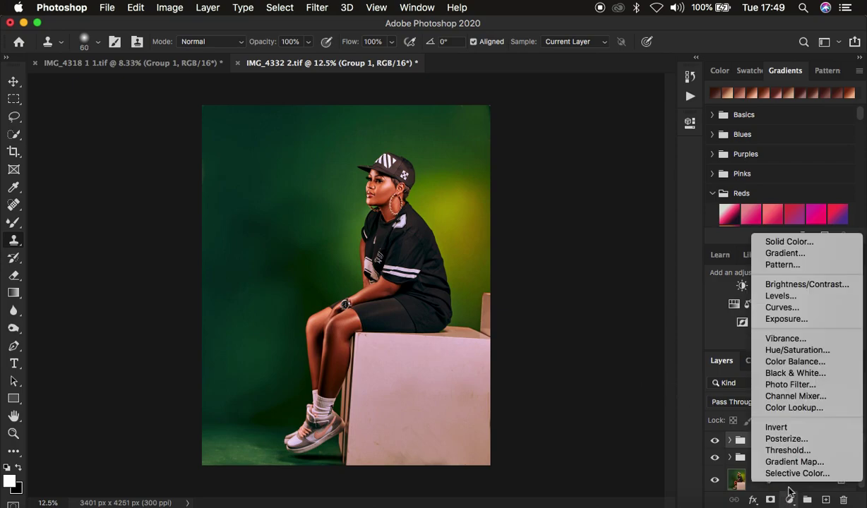
{"action": "left_click", "coordinate": [791, 350]}
{"action": "left_click_drag", "start_coordinate": [537, 238], "coordinate": [505, 241]}
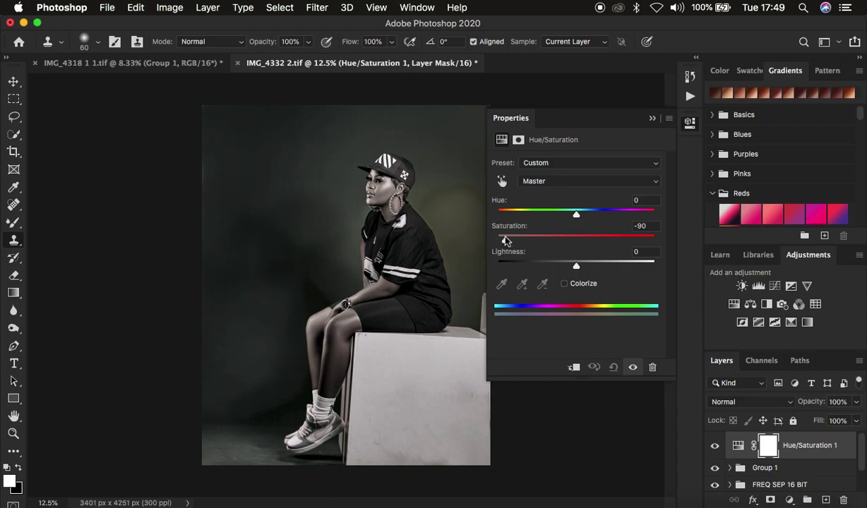
{"action": "key", "text": "super+i"}
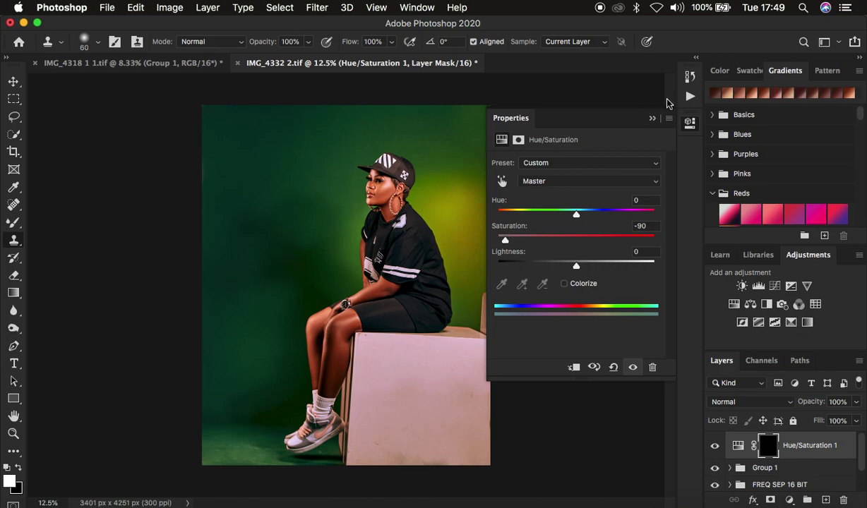
Step: Paint white with a 20 px soft round brush on the Hue/Saturation mask over the whites of both eyes in IMG_4332 2.tif
{"action": "left_click", "coordinate": [652, 118]}
{"action": "left_click", "coordinate": [12, 226]}
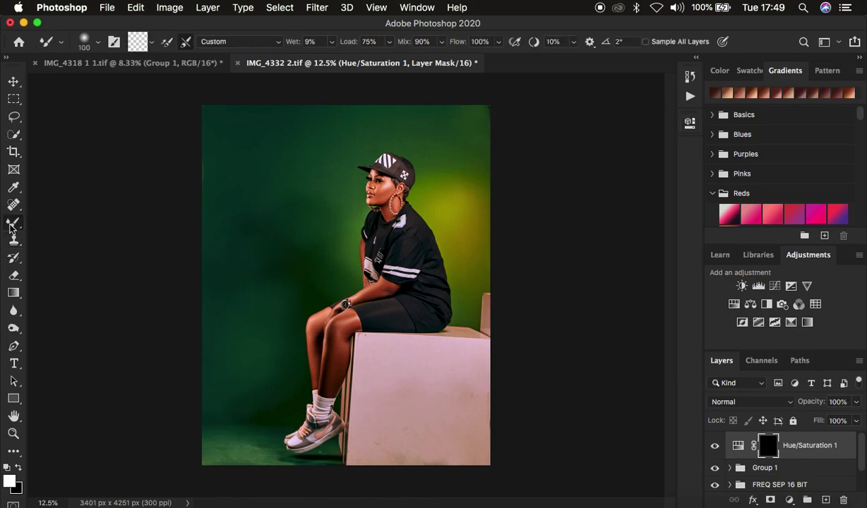
{"action": "right_click", "coordinate": [12, 226]}
{"action": "left_click", "coordinate": [56, 221]}
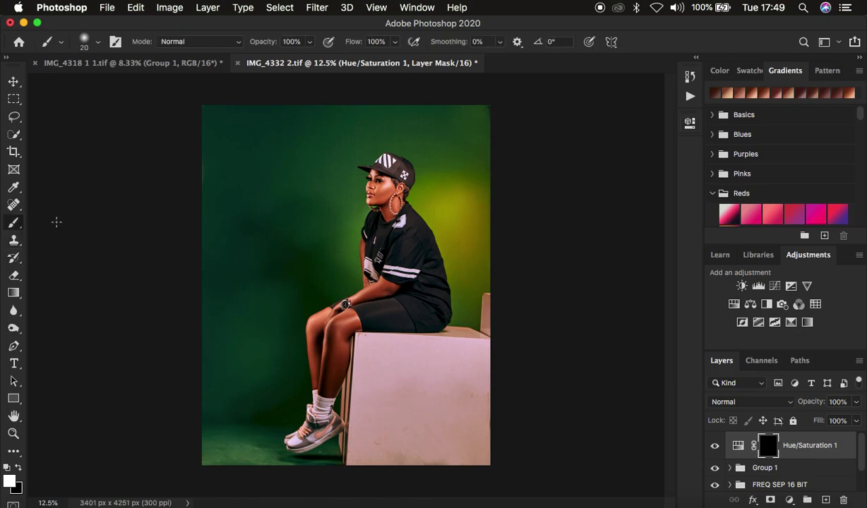
{"action": "left_click", "coordinate": [98, 44]}
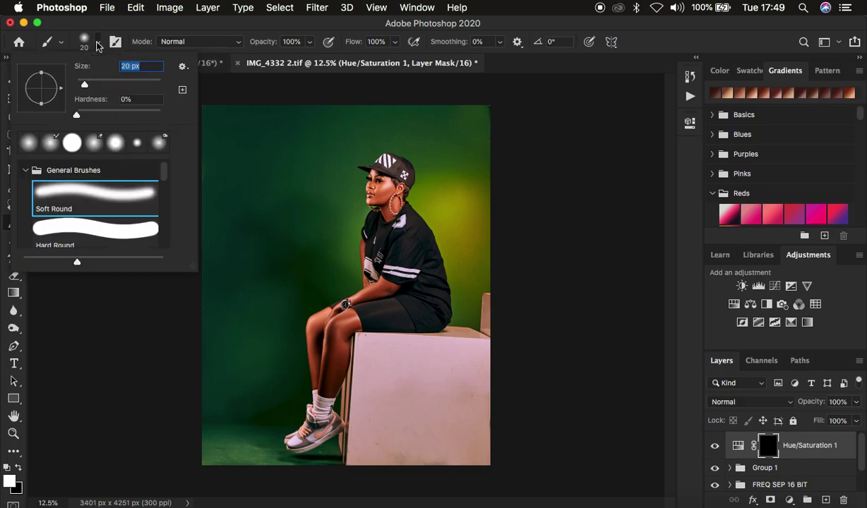
{"action": "left_click", "coordinate": [92, 45]}
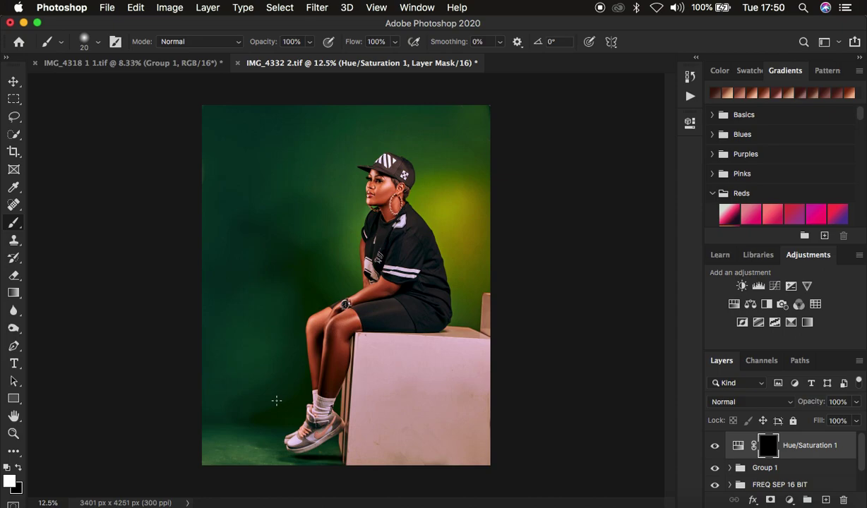
{"action": "key", "text": "super+plus"}
{"action": "key", "text": "super+plus"}
{"action": "key", "text": "super+plus"}
{"action": "key", "text": "super+plus"}
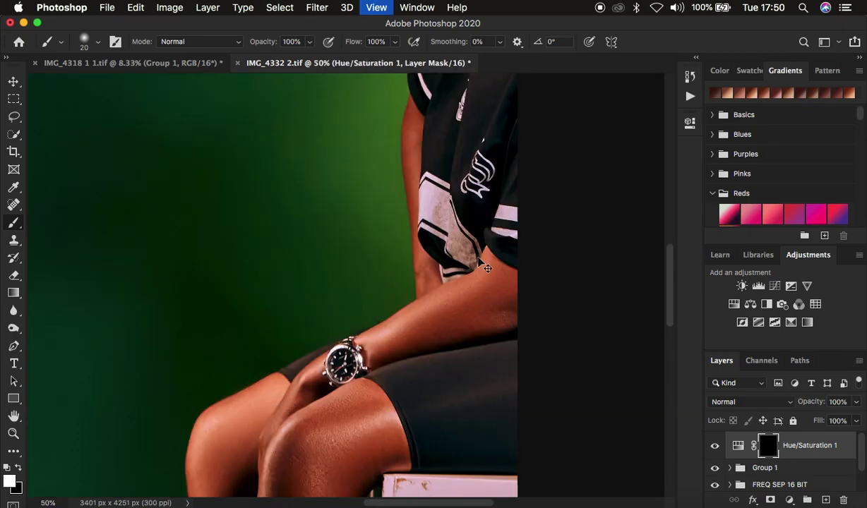
{"action": "key", "text": "super+plus"}
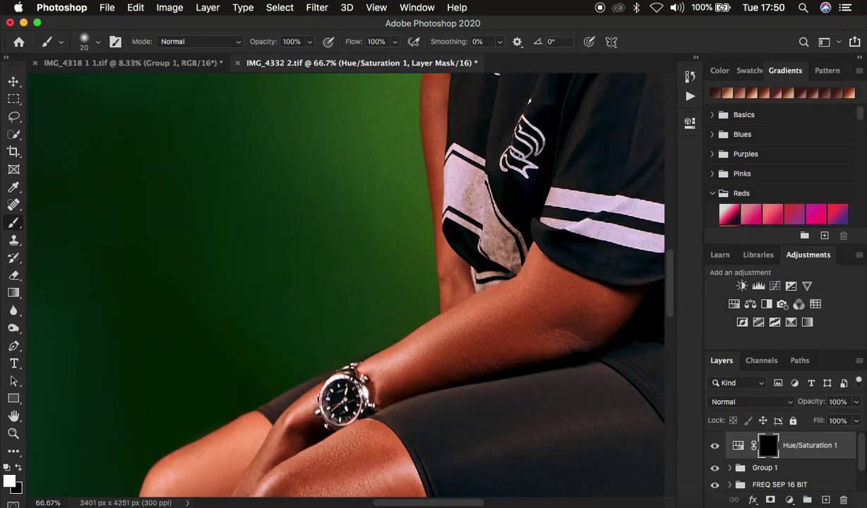
{"action": "scroll", "coordinate": [516, 154], "scroll_direction": "up", "scroll_amount": 10}
{"action": "left_click_drag", "start_coordinate": [442, 107], "coordinate": [453, 111]}
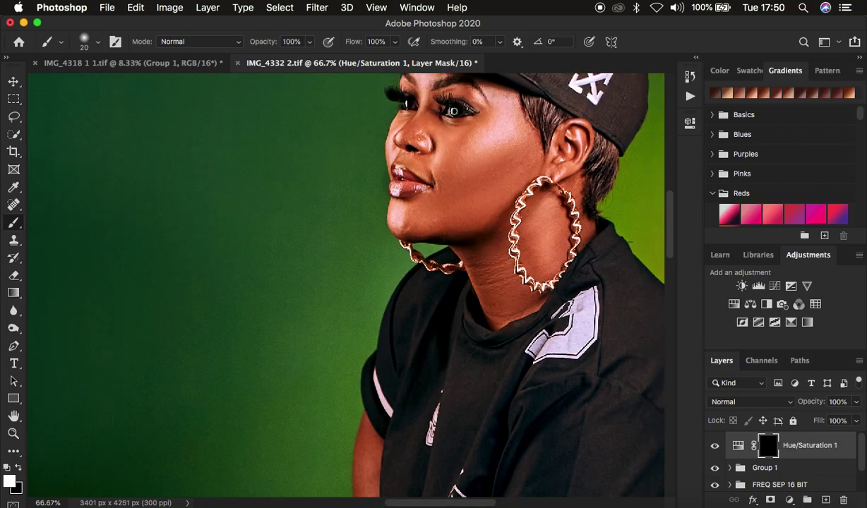
{"action": "left_click_drag", "start_coordinate": [391, 99], "coordinate": [409, 105]}
Step: Add a Hue/Saturation layer with Saturation -91 above Group 1 in IMG_4318 1 1.tif and invert its mask to black
{"action": "left_click", "coordinate": [180, 63]}
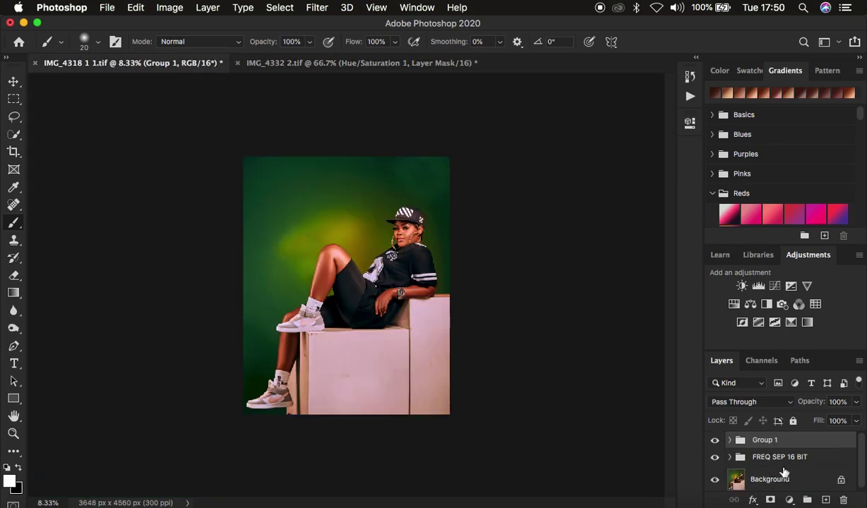
{"action": "left_click", "coordinate": [789, 500]}
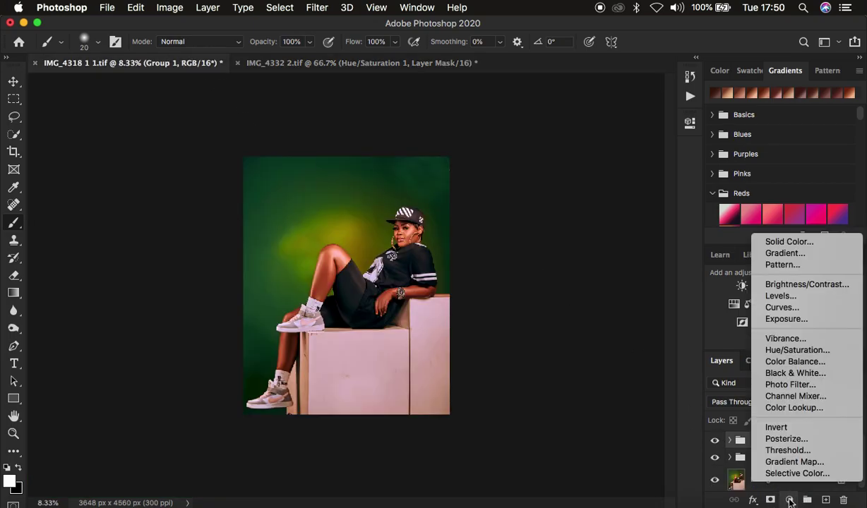
{"action": "left_click", "coordinate": [794, 350]}
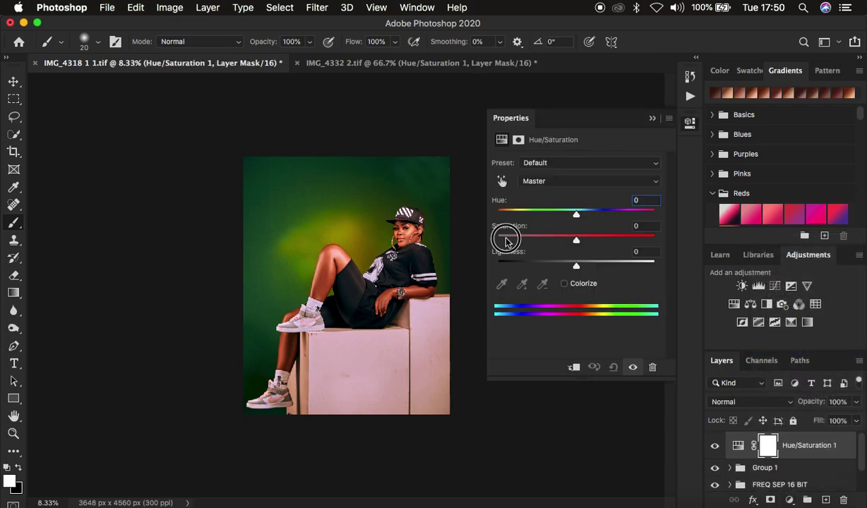
{"action": "left_click", "coordinate": [505, 240]}
{"action": "key", "text": "super+i"}
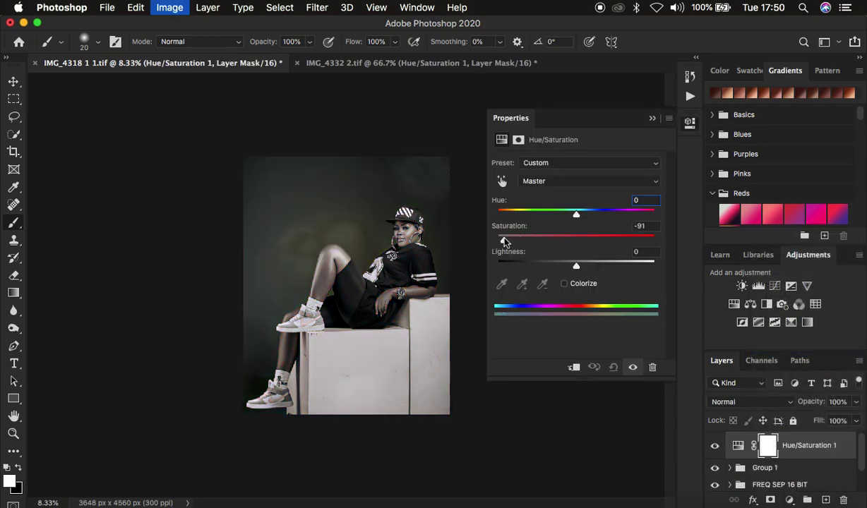
{"action": "left_click", "coordinate": [652, 118]}
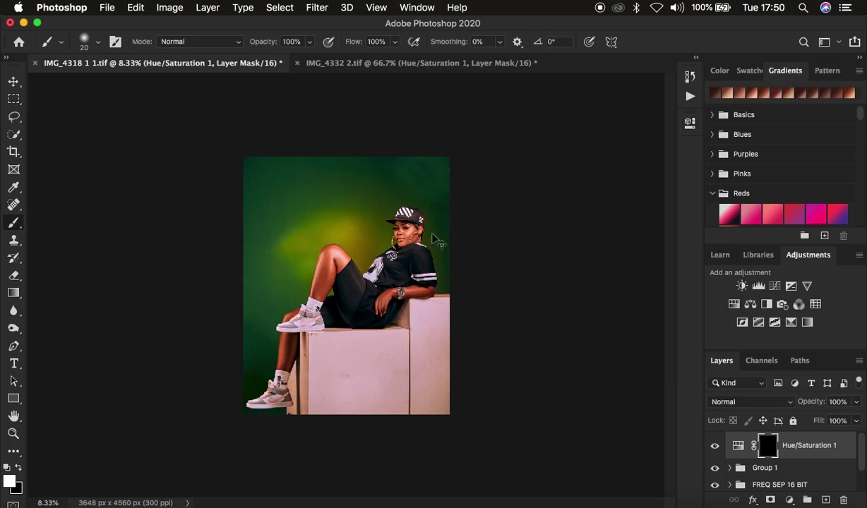
Step: Paint white on the Hue/Saturation mask over the whites of both eyes in IMG_4318 1 1.tif
{"action": "key", "text": "super+equal"}
{"action": "key", "text": "super+equal"}
{"action": "key", "text": "super+equal"}
{"action": "key", "text": "super+equal"}
{"action": "key", "text": "super+equal"}
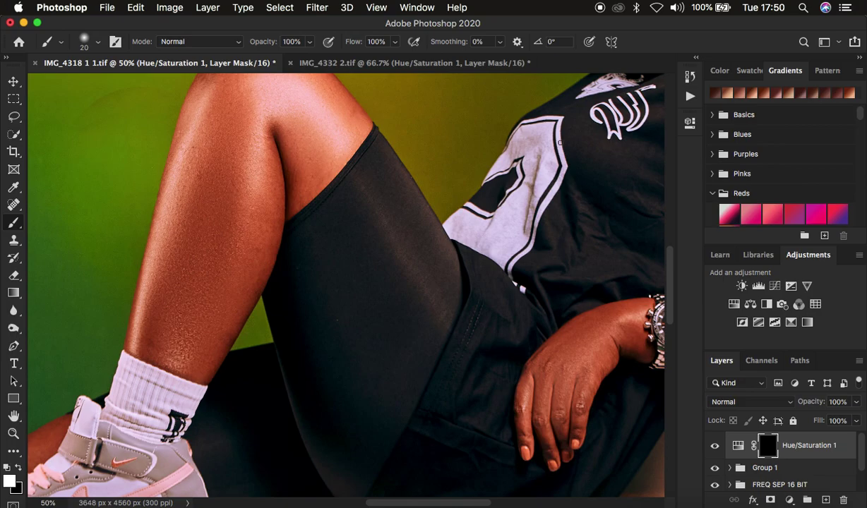
{"action": "scroll", "coordinate": [560, 143], "scroll_direction": "up", "scroll_amount": 5}
{"action": "scroll", "coordinate": [560, 143], "scroll_direction": "right", "scroll_amount": 7}
{"action": "mouse_move", "coordinate": [450, 132]}
{"action": "left_mouse_down"}
{"action": "mouse_move", "coordinate": [430, 127]}
{"action": "mouse_move", "coordinate": [450, 132]}
{"action": "left_mouse_up"}
{"action": "left_click_drag", "start_coordinate": [383, 131], "coordinate": [401, 135]}
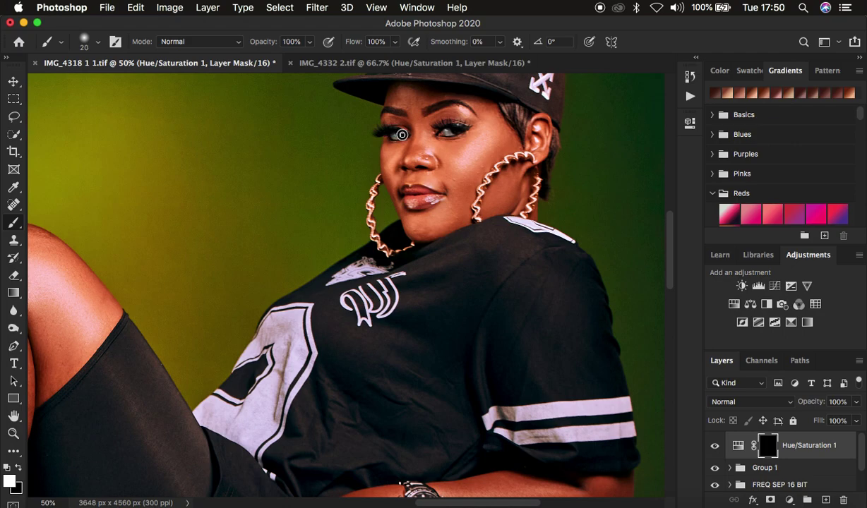
Step: Examine the whole IMG_4318 1 1.tif portrait to judge the eye correction and the overall color grade
{"action": "key", "text": "super+minus"}
{"action": "key", "text": "super+minus"}
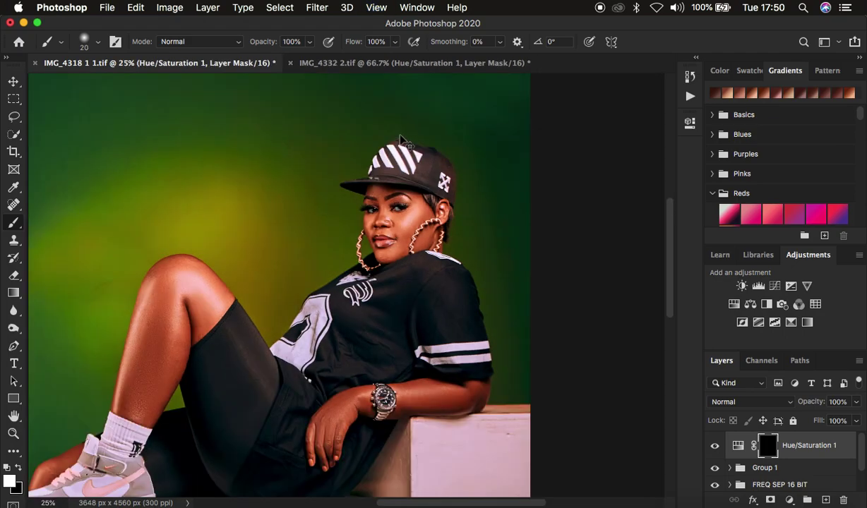
{"action": "key", "text": "super+minus"}
{"action": "key", "text": "super+minus"}
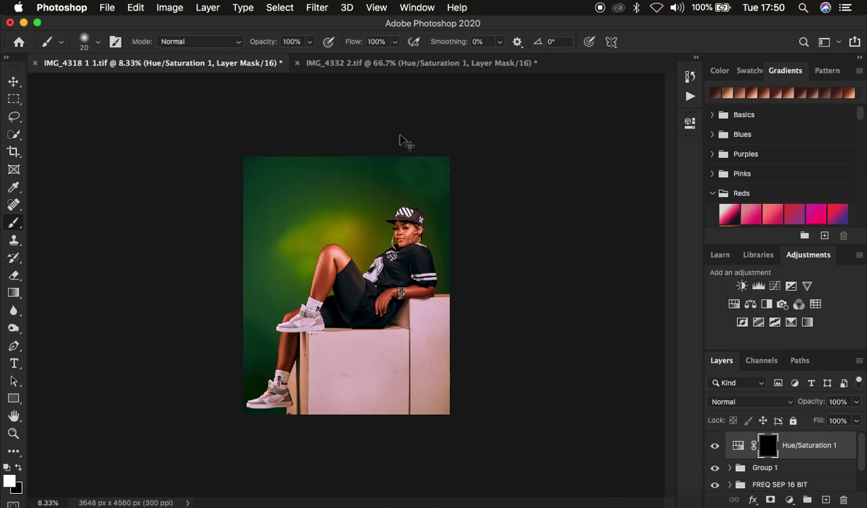
{"action": "key", "text": "super+plus"}
{"action": "key", "text": "super+plus"}
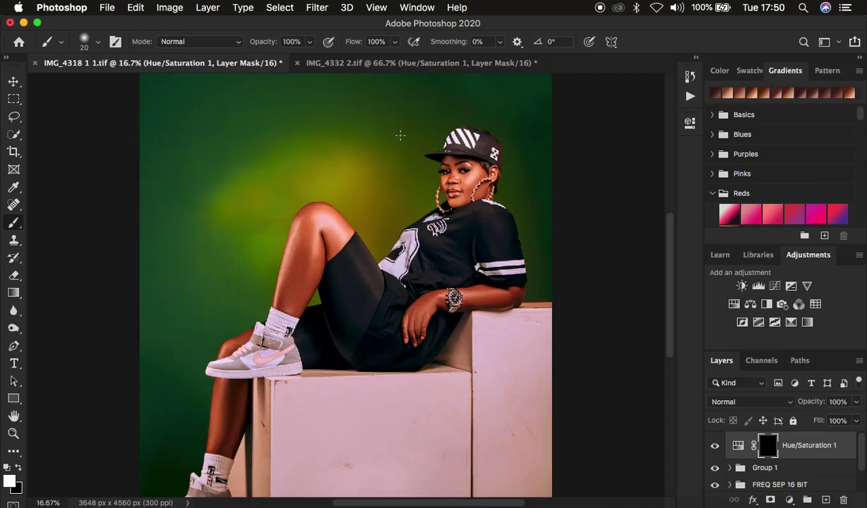
{"action": "key", "text": "super+z"}
{"action": "key", "text": "super+minus"}
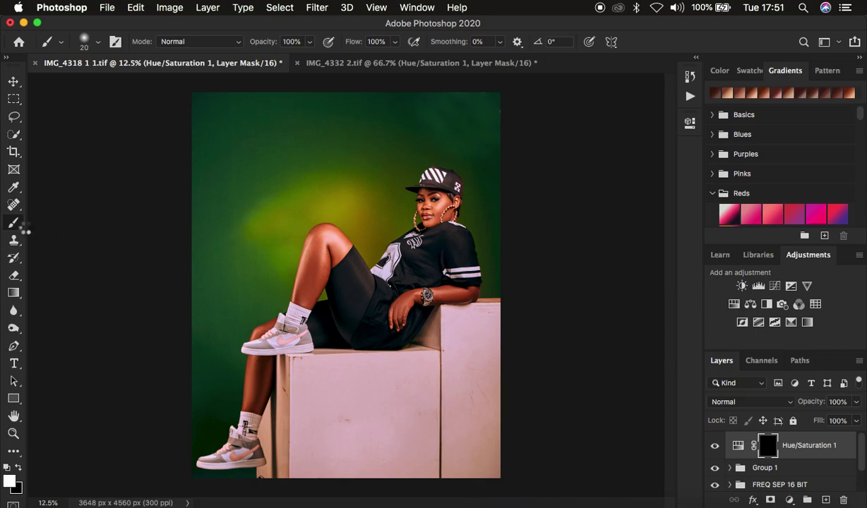
Step: Stamp all visible layers into a new top layer and switch to the Mixer Brush with an enlarged tip
{"action": "key", "text": "super+alt+shift+e"}
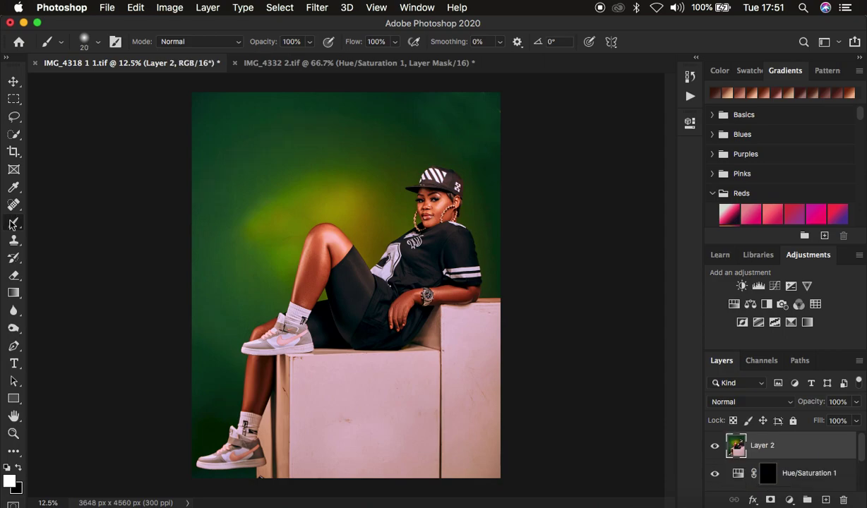
{"action": "right_click", "coordinate": [12, 224]}
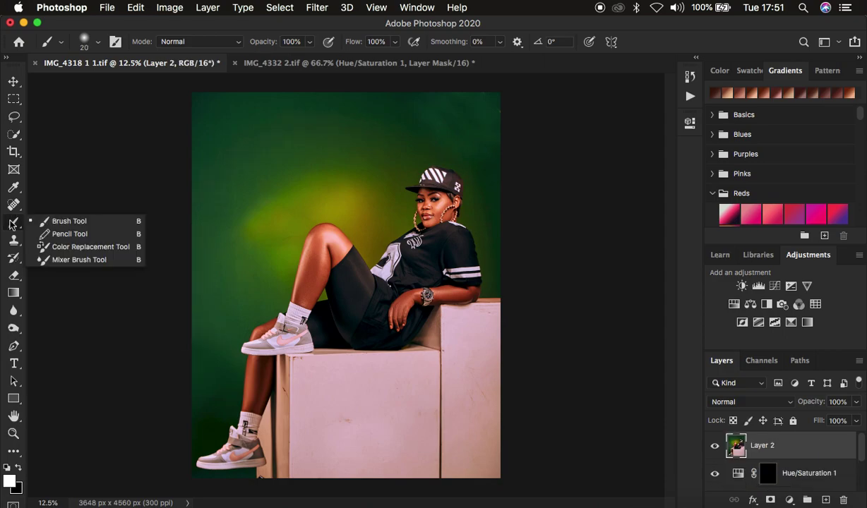
{"action": "left_click", "coordinate": [66, 258]}
{"action": "key", "text": "bracketright"}
{"action": "key", "text": "bracketright"}
{"action": "key", "text": "bracketright"}
{"action": "key", "text": "bracketright"}
{"action": "key", "text": "bracketright"}
{"action": "key", "text": "bracketright"}
{"action": "key", "text": "bracketright"}
{"action": "key", "text": "bracketright"}
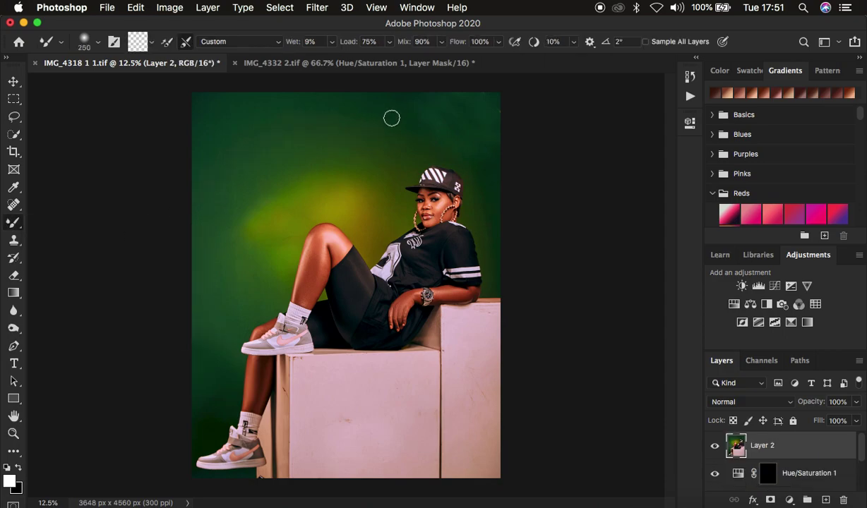
{"action": "key", "text": "bracketright"}
Step: Blend the uneven tones of the green backdrop and the front of the box with the Mixer Brush at up to 600 px
{"action": "mouse_move", "coordinate": [268, 239]}
{"action": "left_mouse_down"}
{"action": "mouse_move", "coordinate": [309, 206]}
{"action": "mouse_move", "coordinate": [291, 212]}
{"action": "mouse_move", "coordinate": [272, 237]}
{"action": "left_mouse_up"}
{"action": "left_click_drag", "start_coordinate": [276, 215], "coordinate": [282, 204]}
{"action": "mouse_move", "coordinate": [418, 95]}
{"action": "left_mouse_down"}
{"action": "mouse_move", "coordinate": [402, 120]}
{"action": "mouse_move", "coordinate": [408, 145]}
{"action": "left_mouse_up"}
{"action": "mouse_move", "coordinate": [480, 112]}
{"action": "left_mouse_down"}
{"action": "mouse_move", "coordinate": [487, 107]}
{"action": "mouse_move", "coordinate": [500, 117]}
{"action": "left_mouse_up"}
{"action": "left_click_drag", "start_coordinate": [359, 110], "coordinate": [236, 108]}
{"action": "mouse_move", "coordinate": [470, 367]}
{"action": "left_mouse_down"}
{"action": "mouse_move", "coordinate": [480, 422]}
{"action": "mouse_move", "coordinate": [481, 373]}
{"action": "mouse_move", "coordinate": [484, 381]}
{"action": "mouse_move", "coordinate": [354, 430]}
{"action": "mouse_move", "coordinate": [348, 410]}
{"action": "mouse_move", "coordinate": [352, 431]}
{"action": "left_mouse_up"}
Step: Run EXPORT ACTION from the EXPORT action set on IMG_4318 1 1.tif
{"action": "left_click", "coordinate": [691, 102]}
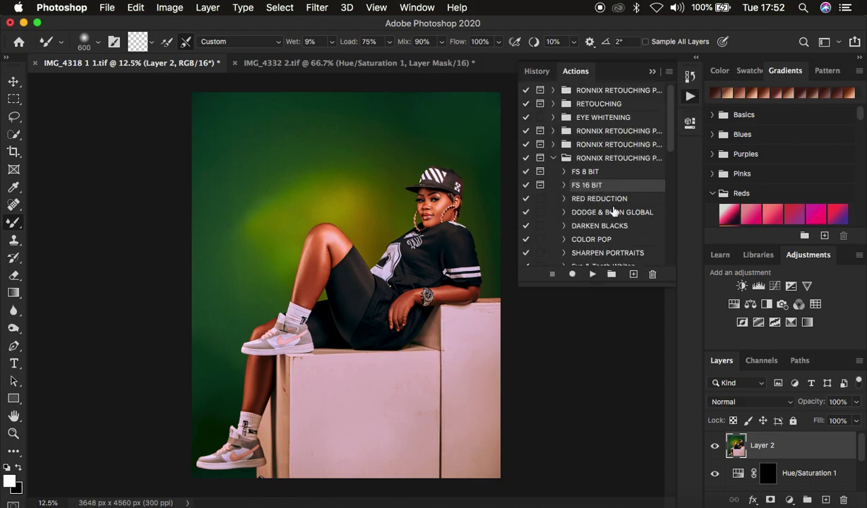
{"action": "scroll", "coordinate": [612, 212], "scroll_direction": "down", "scroll_amount": 5}
{"action": "scroll", "coordinate": [612, 211], "scroll_direction": "up", "scroll_amount": 5}
{"action": "scroll", "coordinate": [595, 249], "scroll_direction": "down", "scroll_amount": 10}
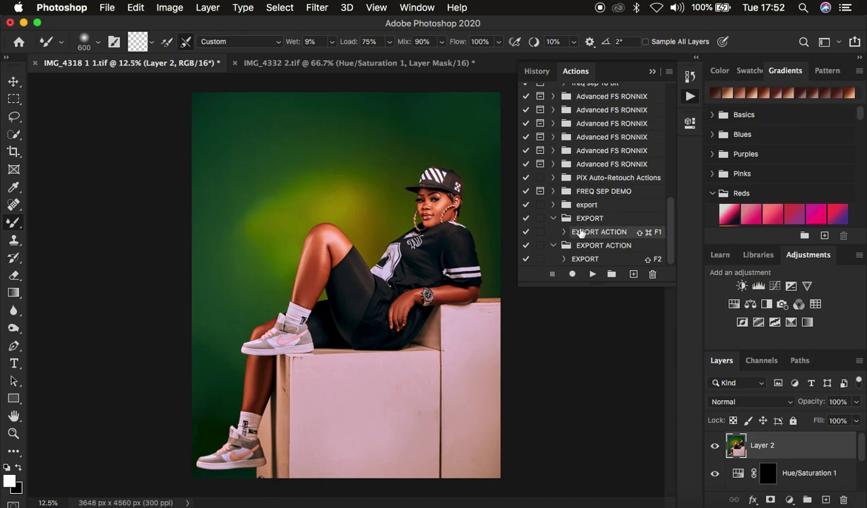
{"action": "left_click", "coordinate": [591, 274]}
{"action": "left_click", "coordinate": [592, 277]}
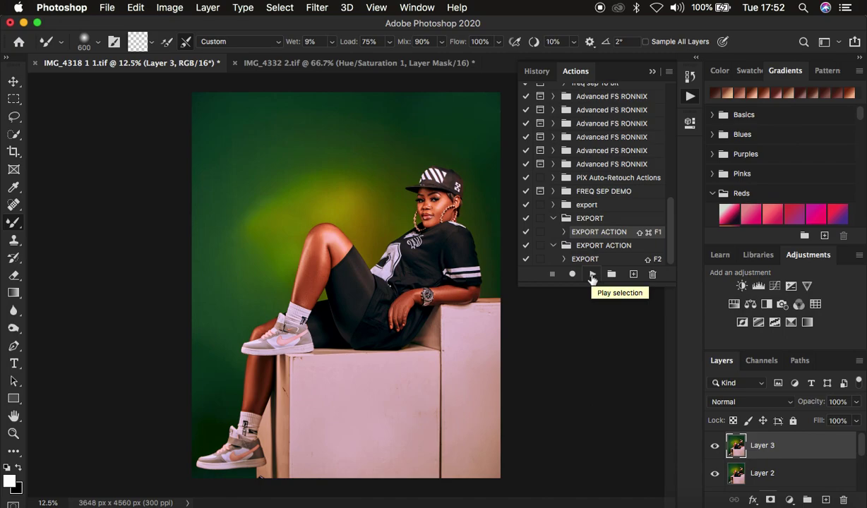
{"action": "left_click", "coordinate": [591, 275]}
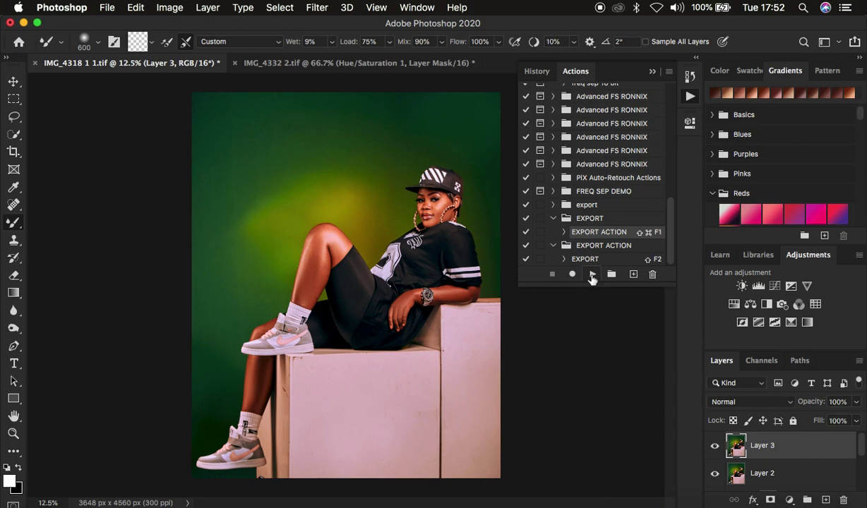